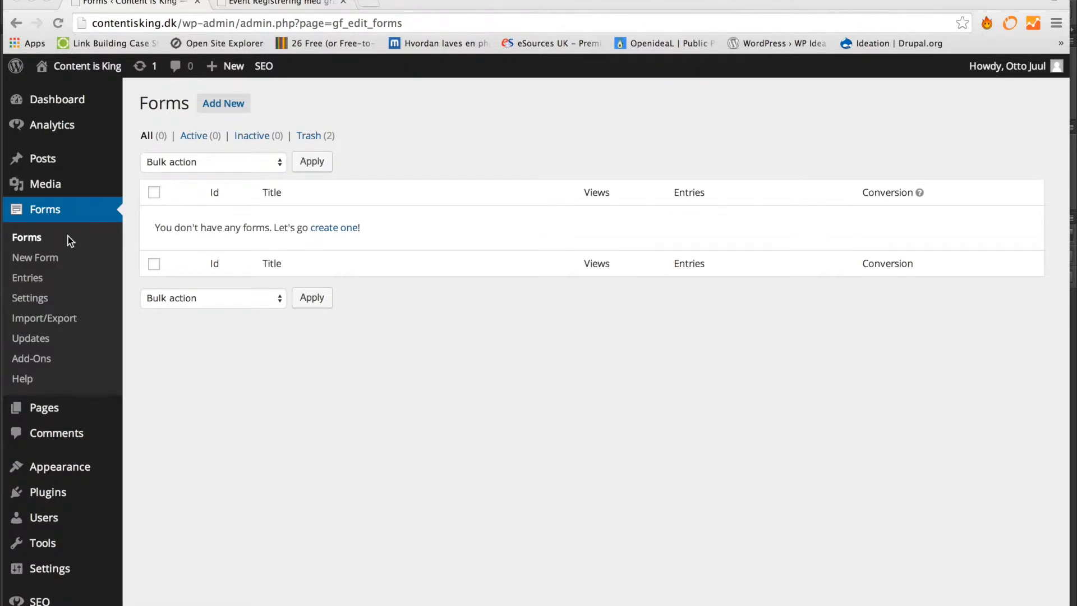
- Start a new Gravity Forms form from the Forms page with Add New
click(230, 106)
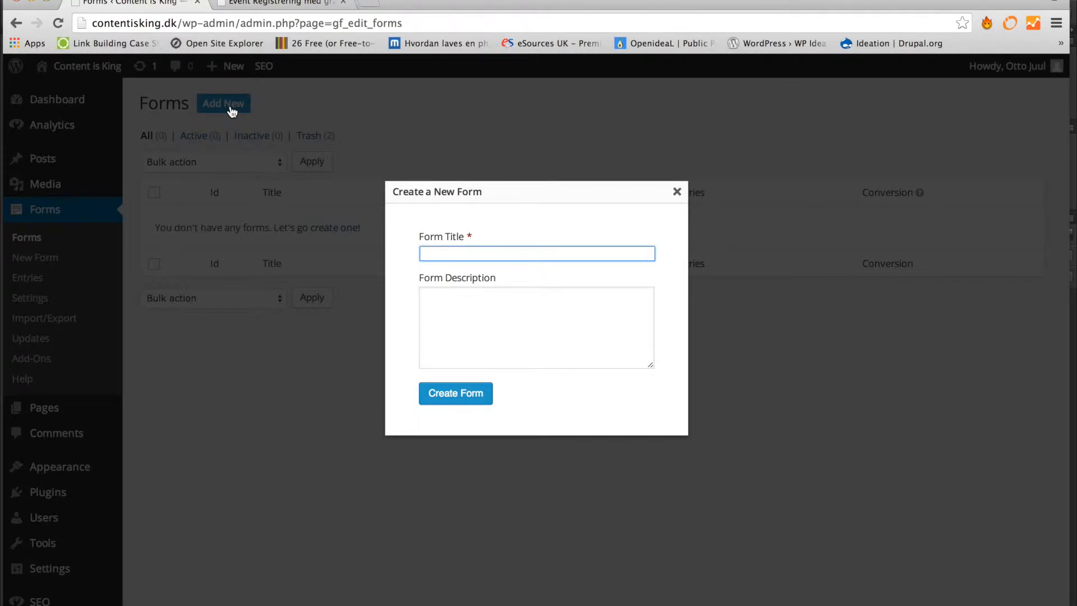
- Enter the title 'Nyhedbrev' and create the form
text(Nyhedbrev)
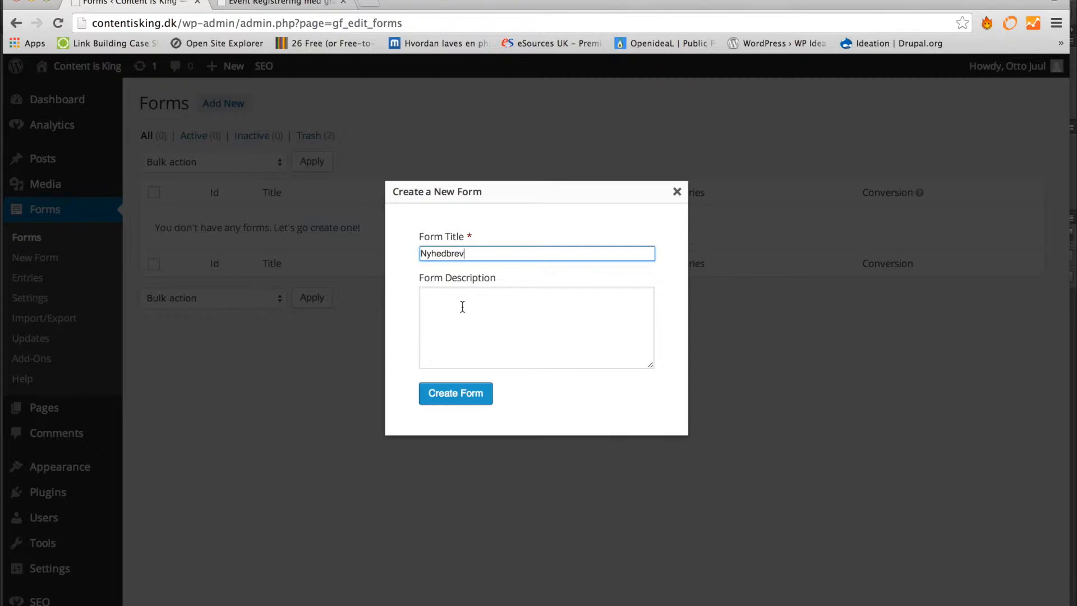
click(454, 398)
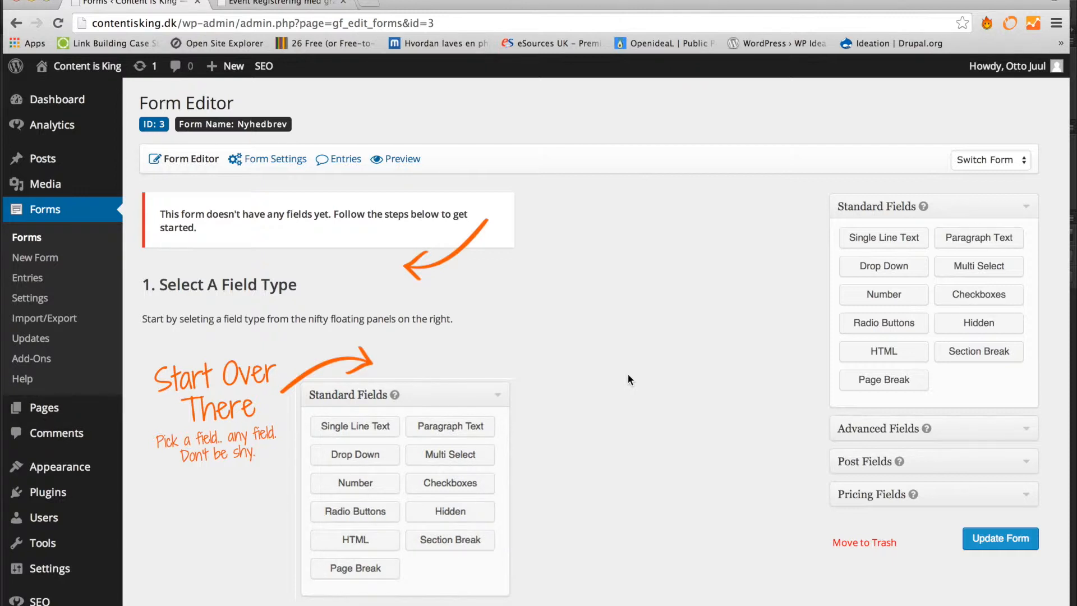
- Add a Single Line Text field and change its label from Untitled to 'Fornavn'
click(897, 244)
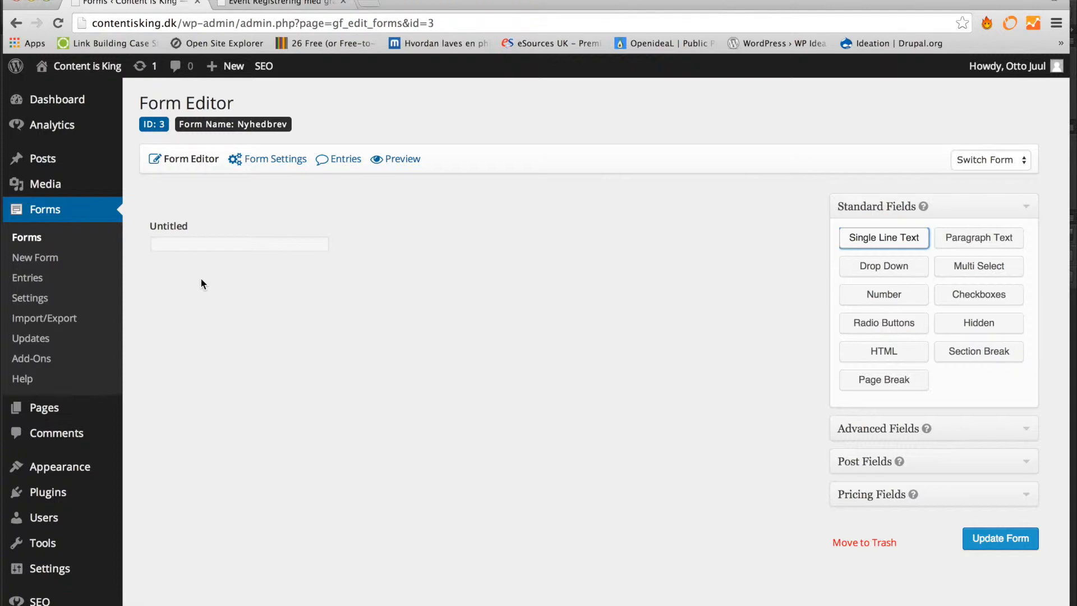
mouse_move(278, 236)
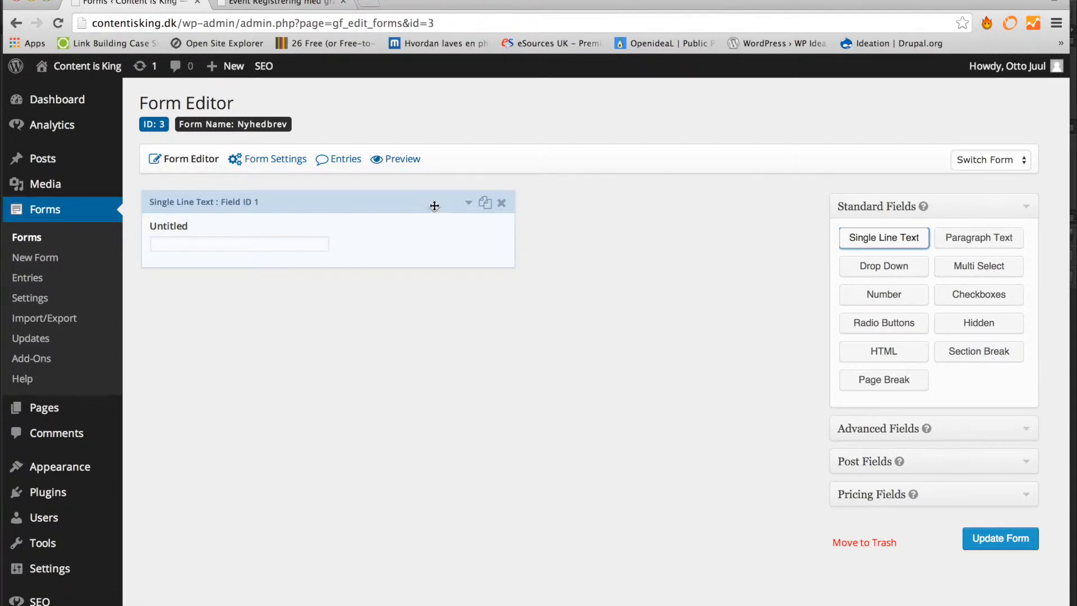
click(468, 203)
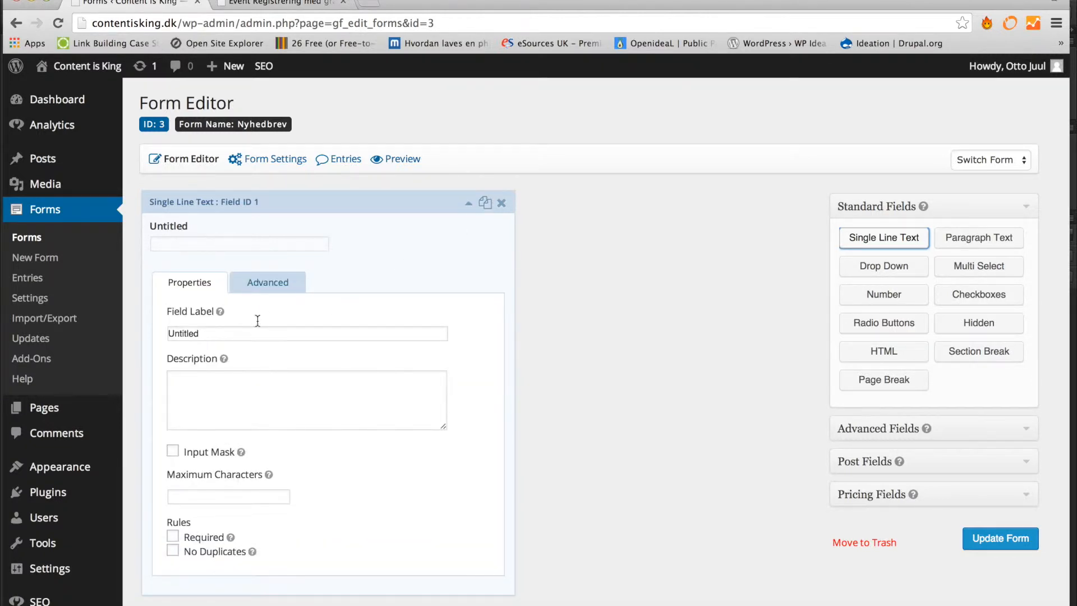
double_click(219, 335)
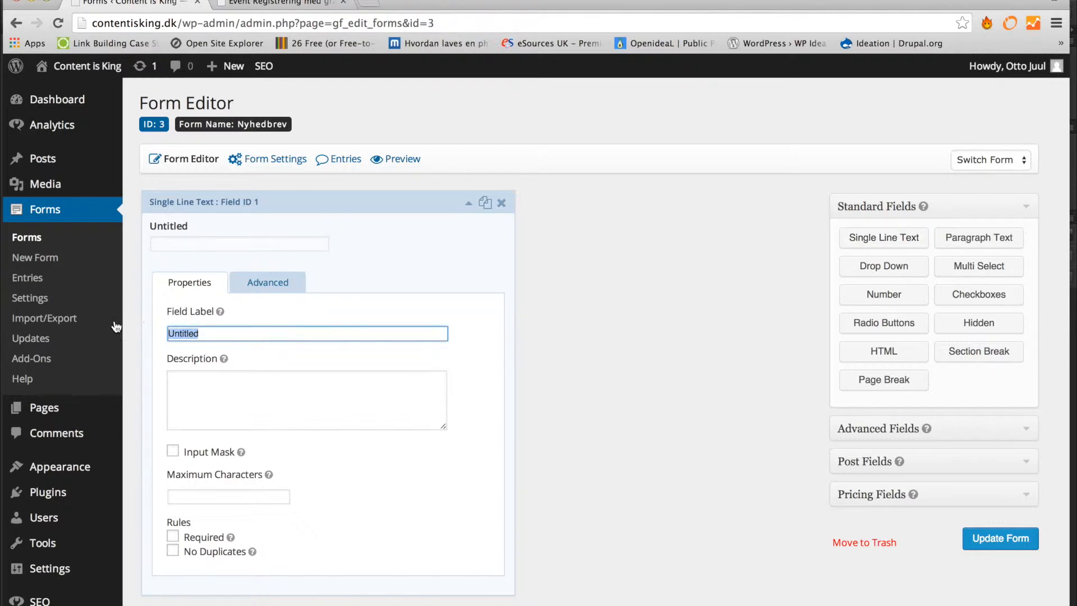
text(Farvan)
key(BackSpace)
key(BackSpace)
key(BackSpace)
key(BackSpace)
key(BackSpace)
text(ornavn)
- Give Fornavn the description 'Indtast dit fornavn', tick Required, and collapse its settings
click(208, 403)
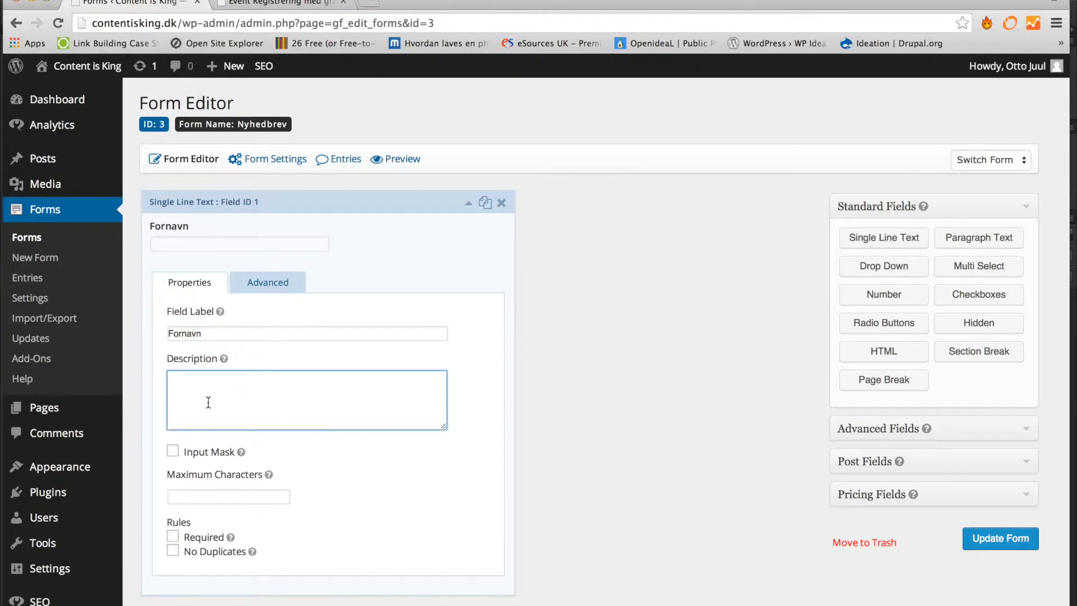
text(In)
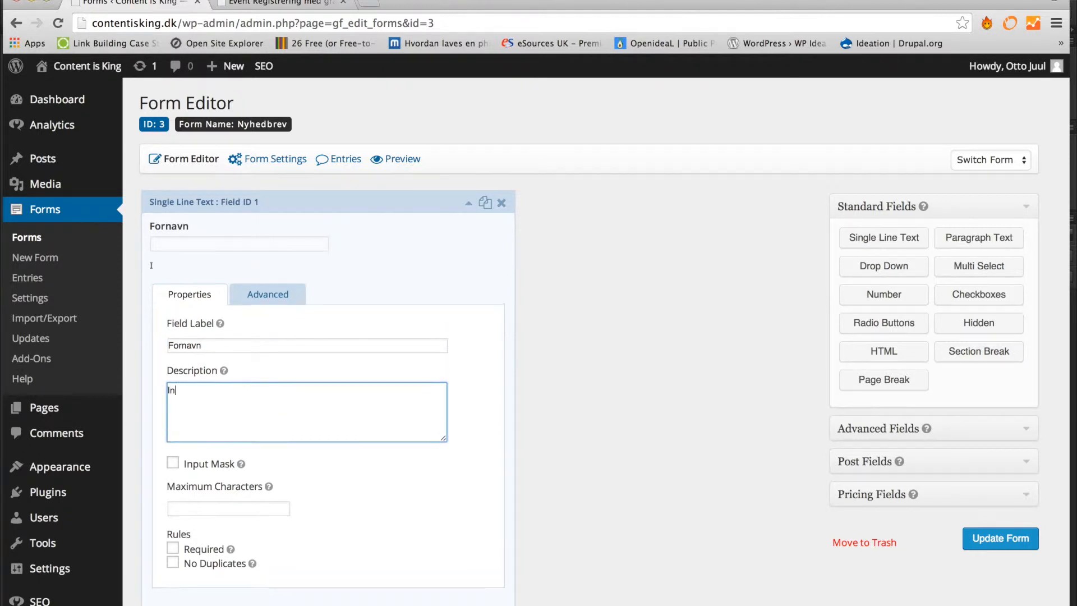
text(dtast dit fornavn)
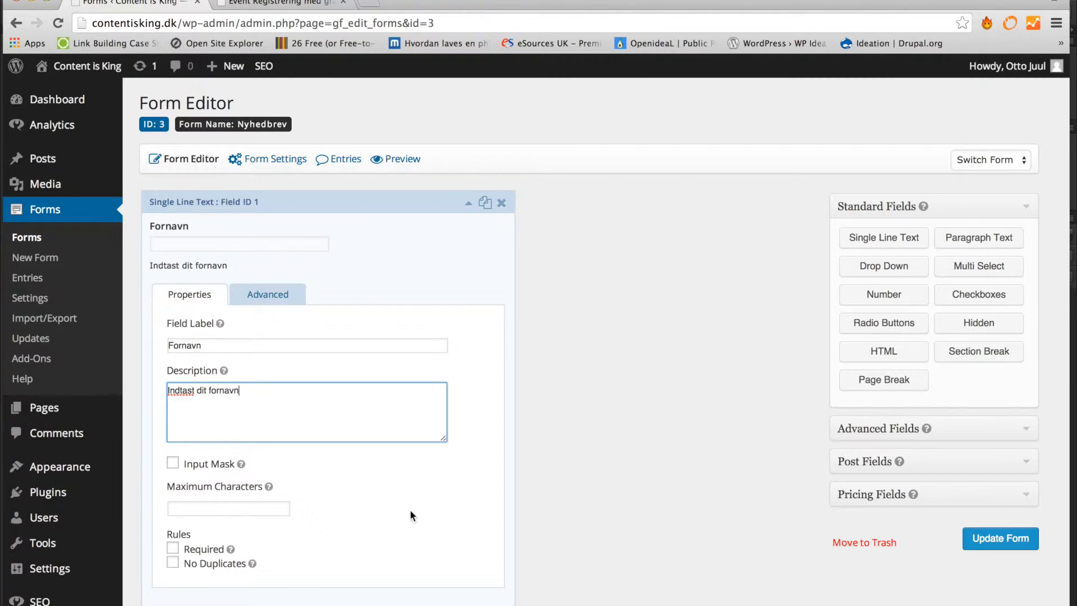
click(203, 550)
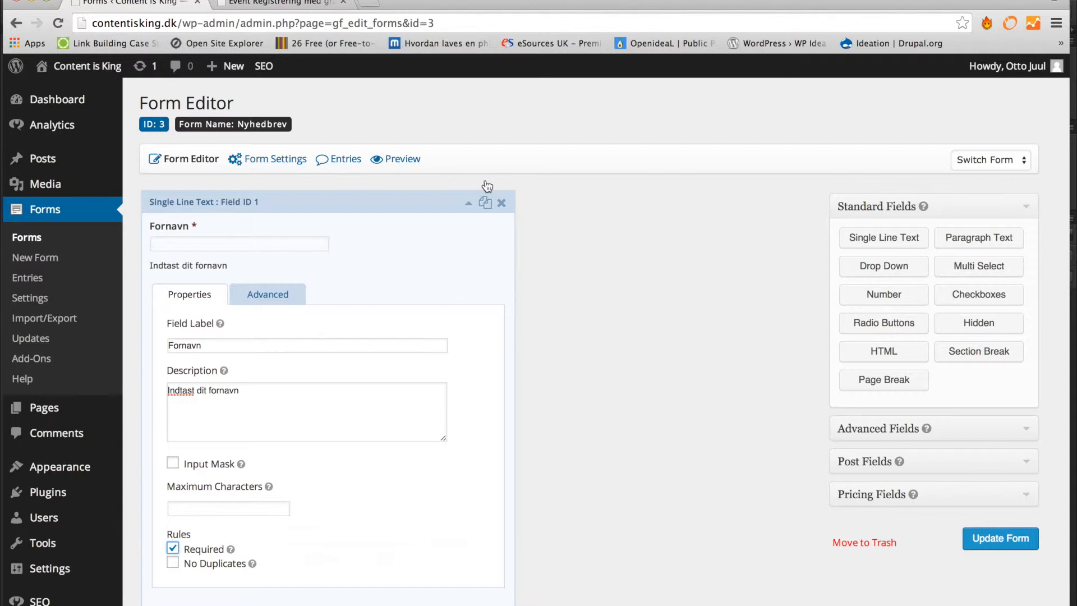
click(466, 205)
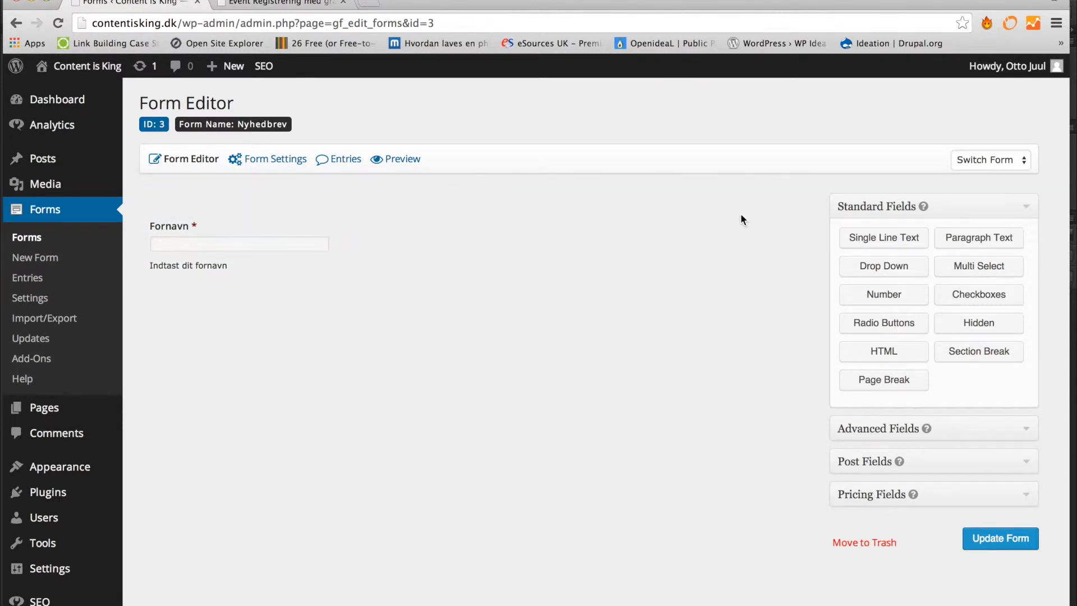
- Add a Single Line Text field labelled 'Efternavn' with description 'Indtast efternavn', then collapse it
click(867, 243)
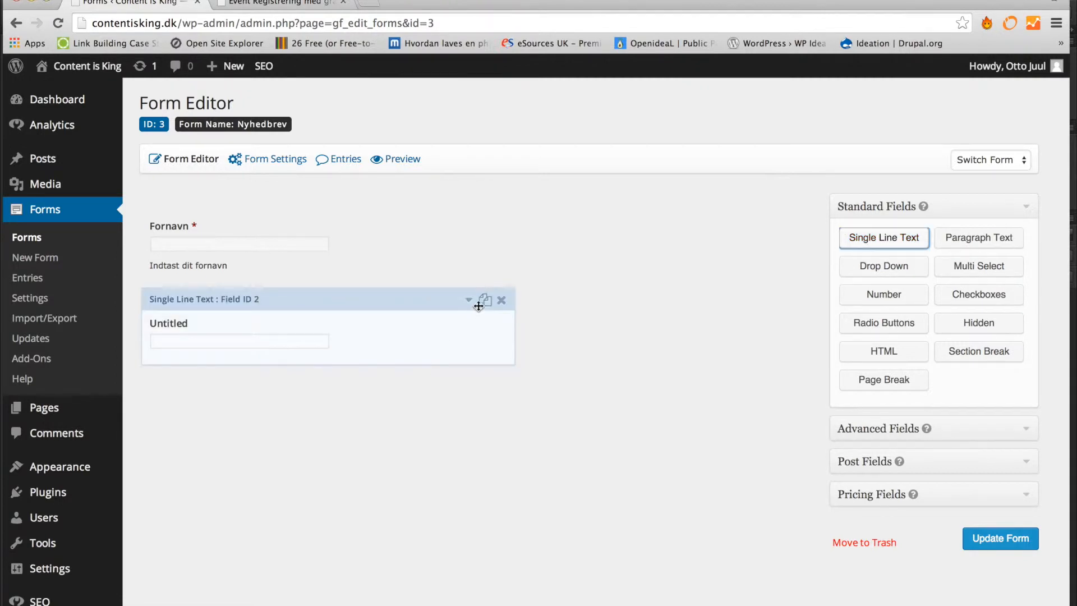
click(469, 303)
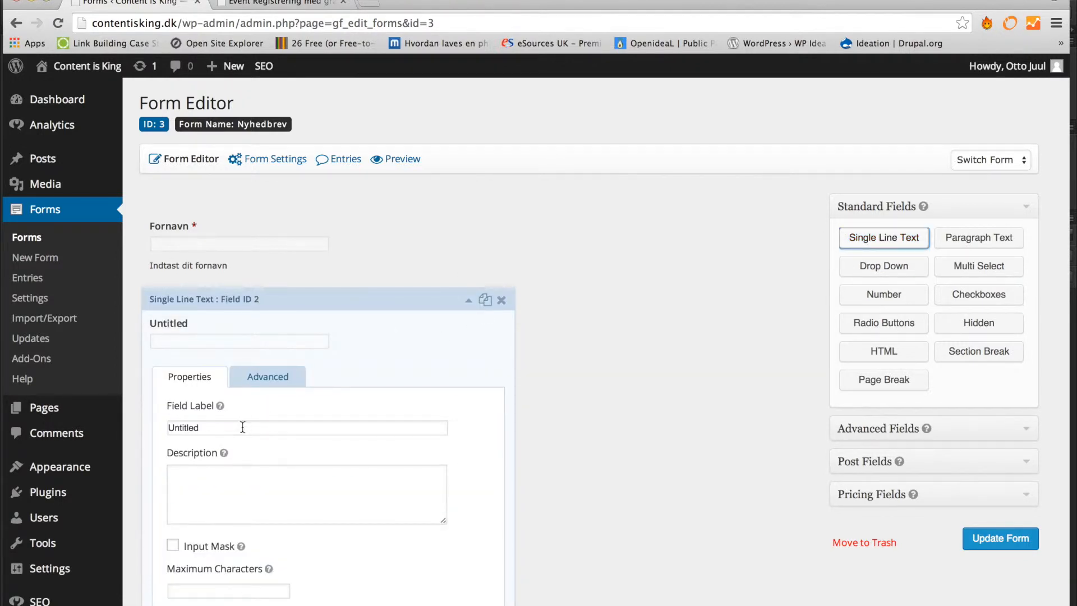
drag(242, 428, 150, 427)
text(Efternavn)
click(209, 491)
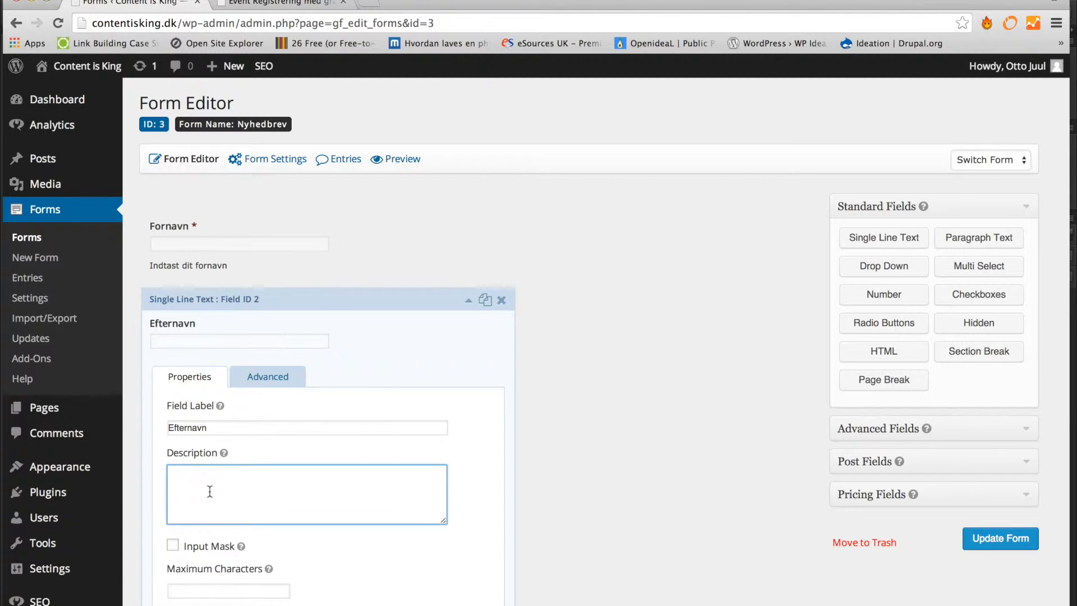
text(Sk)
key(BackSpace)
key(BackSpace)
text(In)
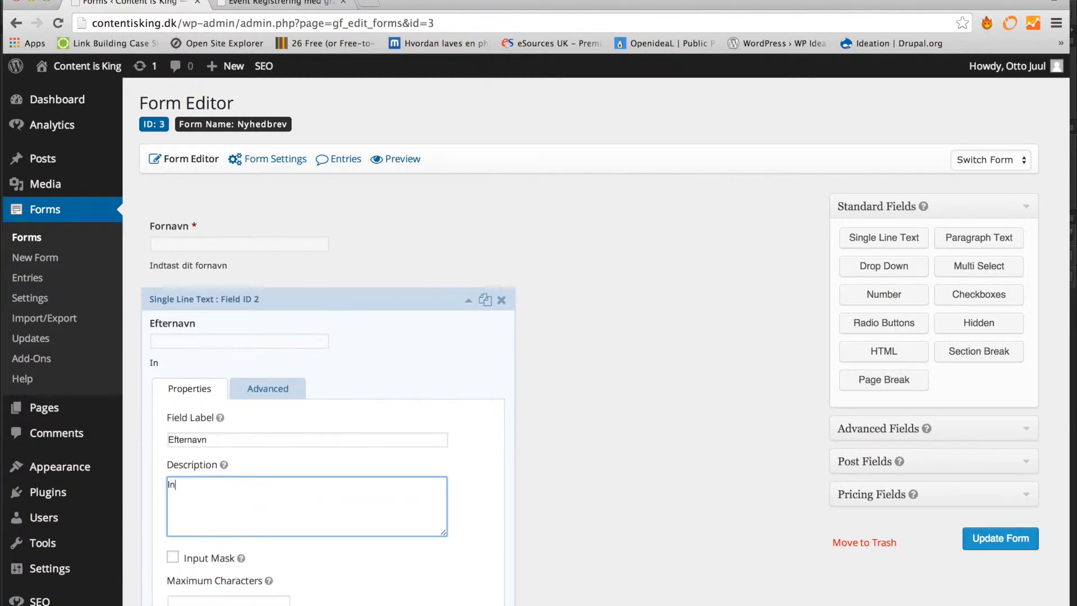
text(dtast efternavn)
scroll(535, 344, down, 2)
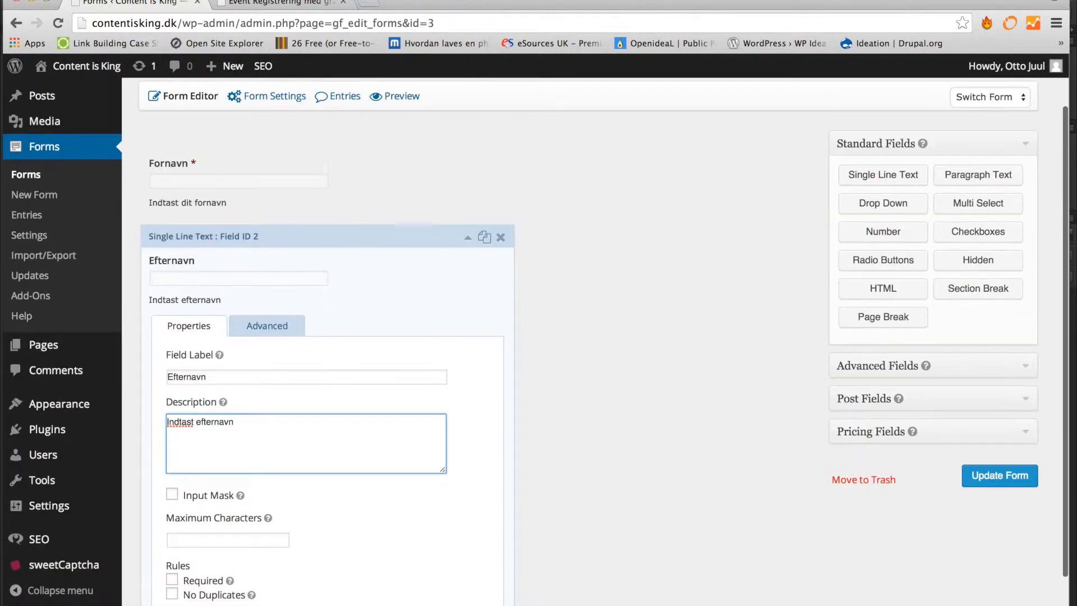
scroll(312, 490, down, 2)
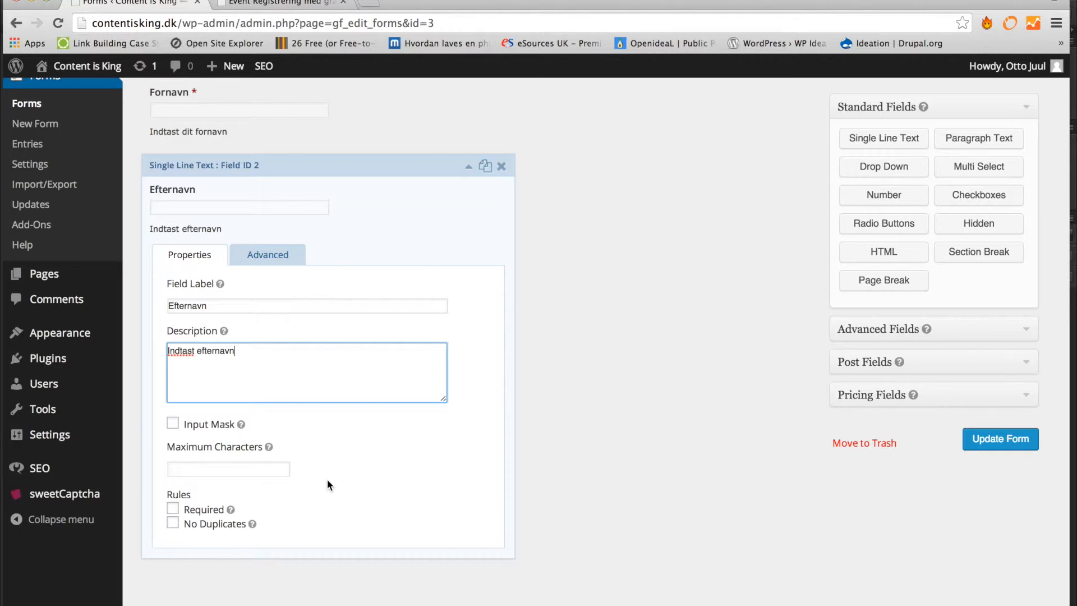
click(468, 168)
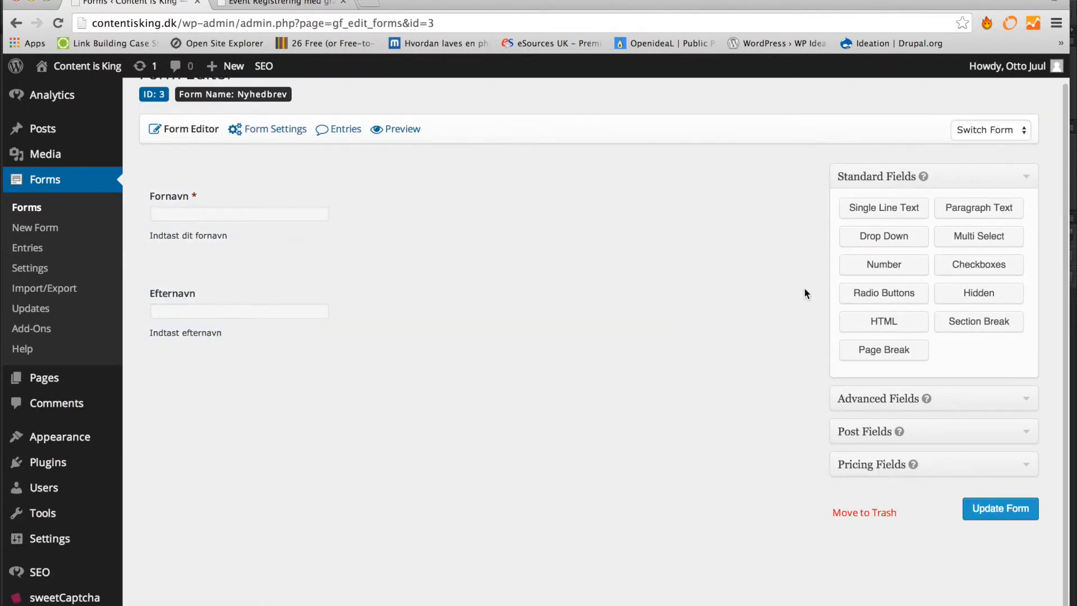
- Add an Email field from the advanced fields and expand its settings
click(1008, 398)
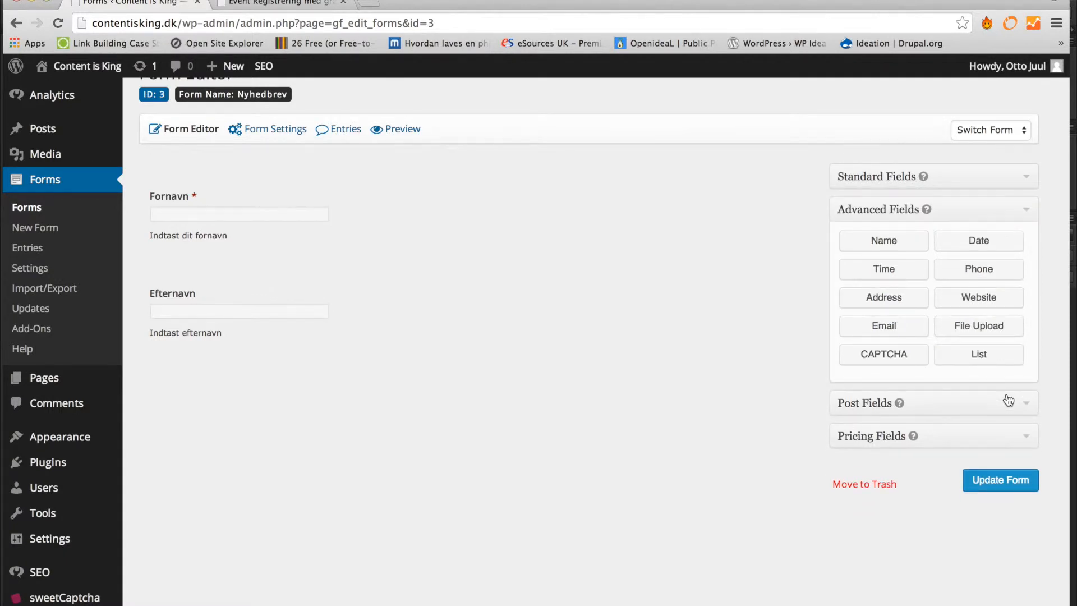
click(896, 328)
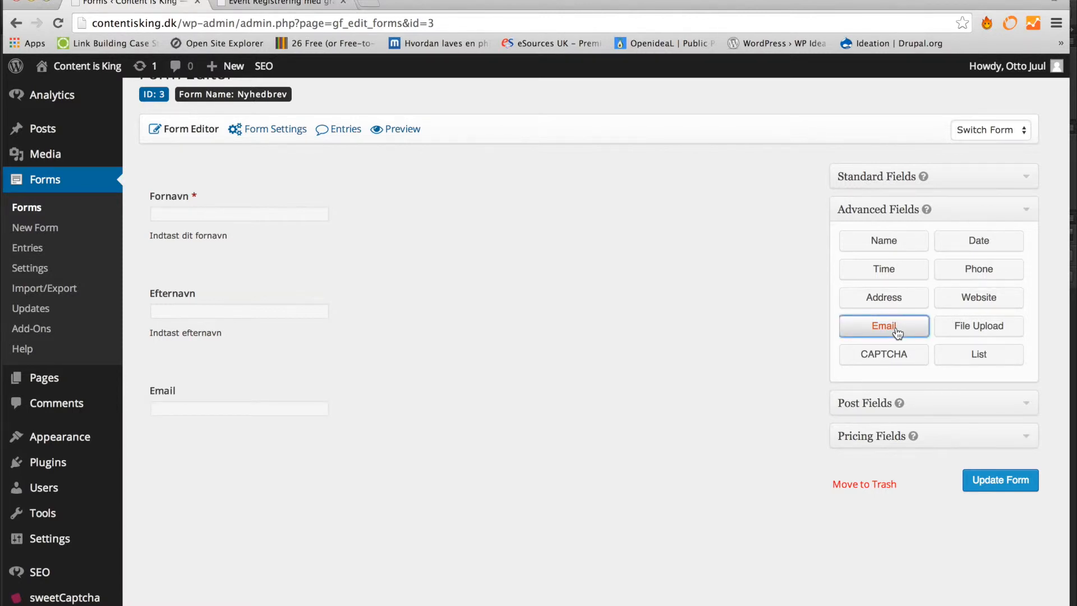
mouse_move(348, 387)
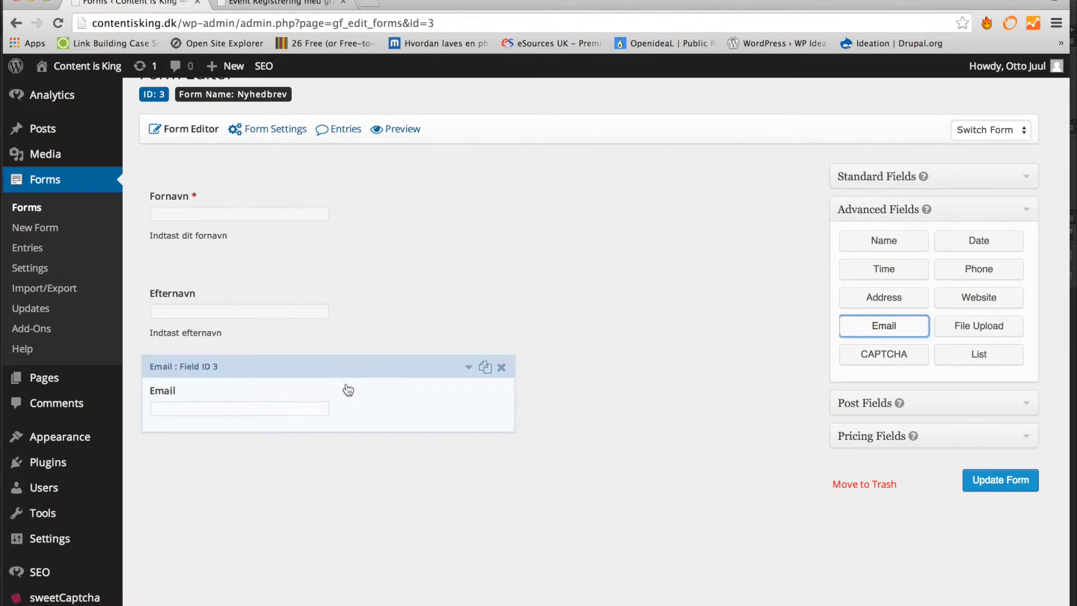
click(468, 369)
scroll(467, 367, down, 2)
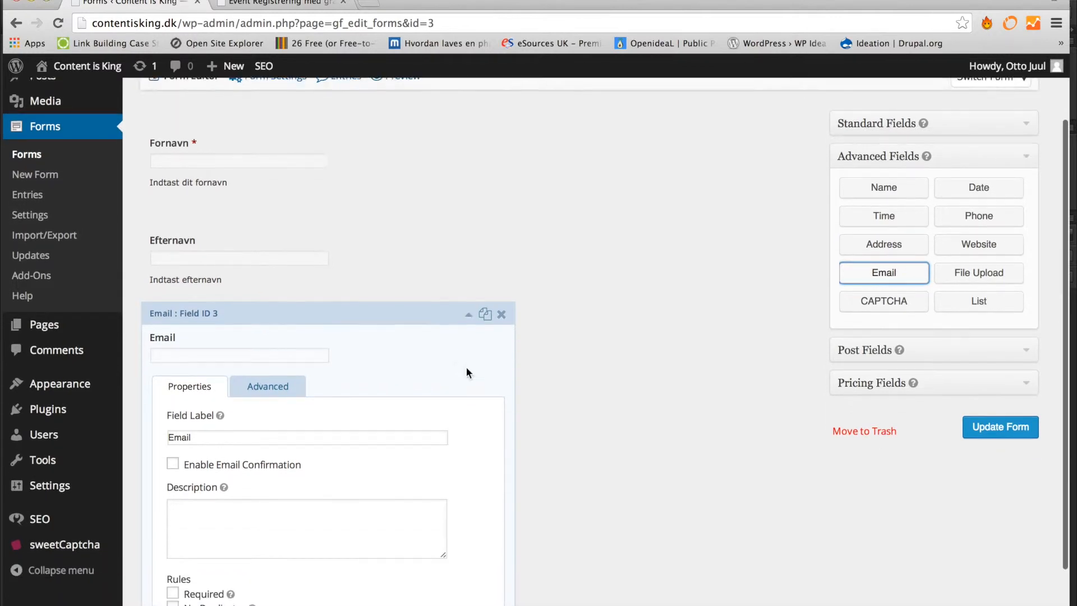
scroll(467, 369, down, 3)
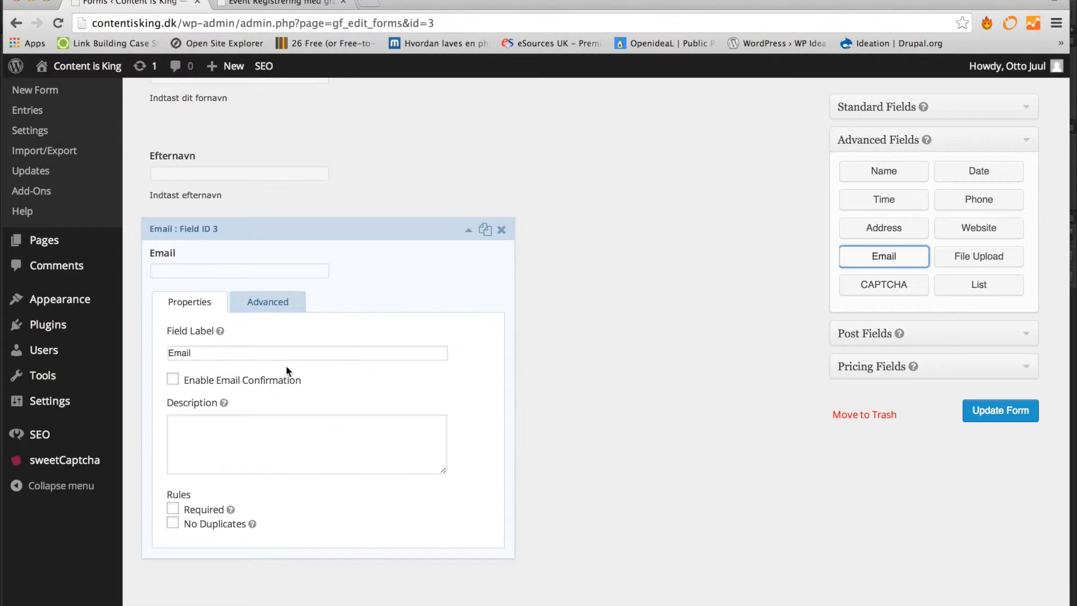
- Turn on Enable Email Confirmation and mark the Email field Required
click(173, 380)
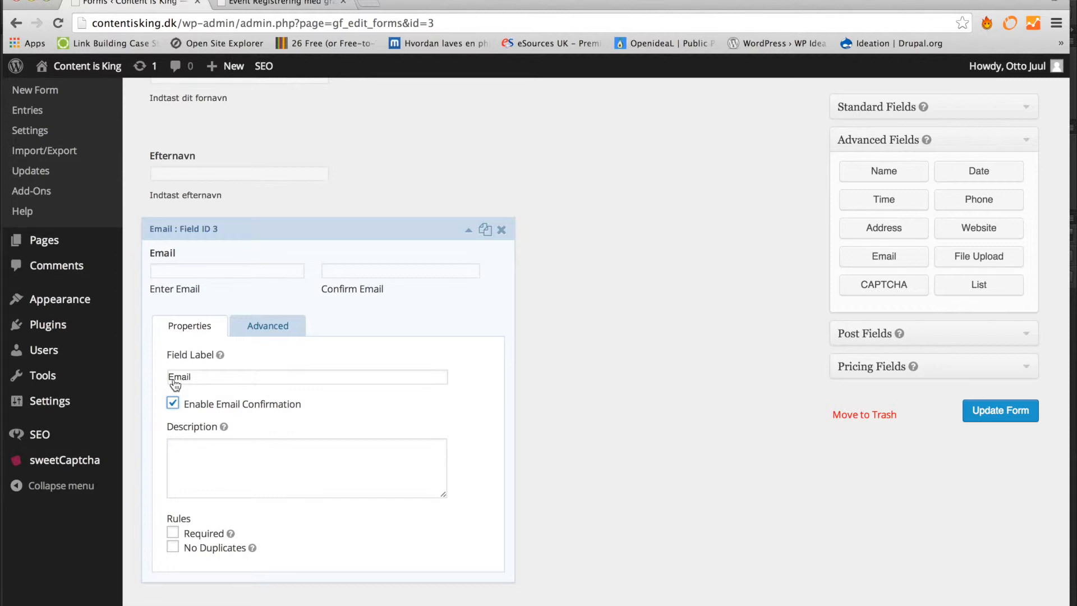
click(173, 534)
- Collapse the Email field and save the Nyhedbrev form with Update Form
click(174, 548)
click(469, 230)
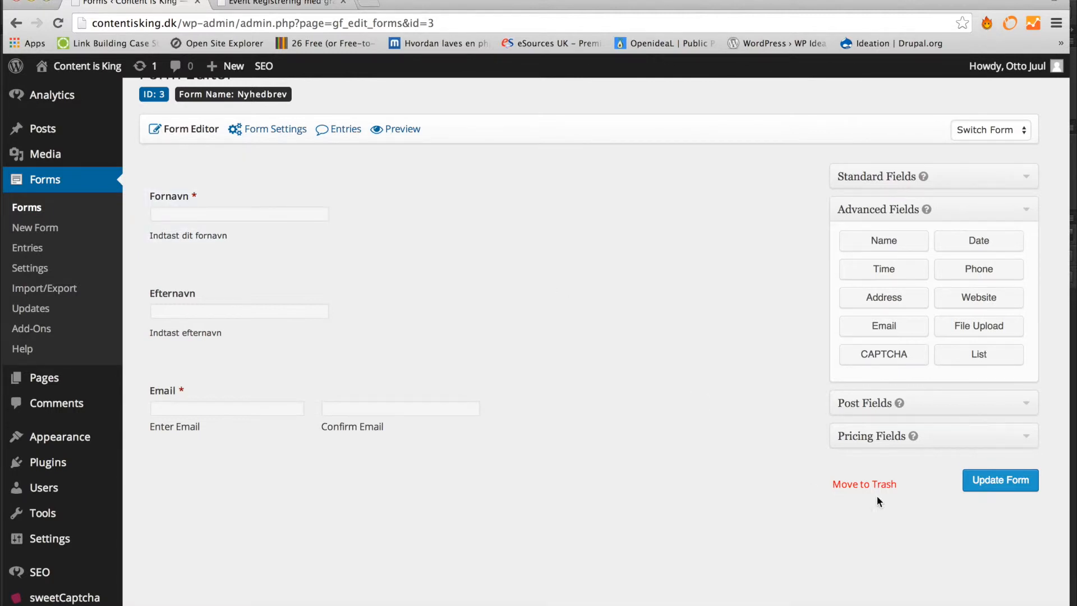
click(1003, 482)
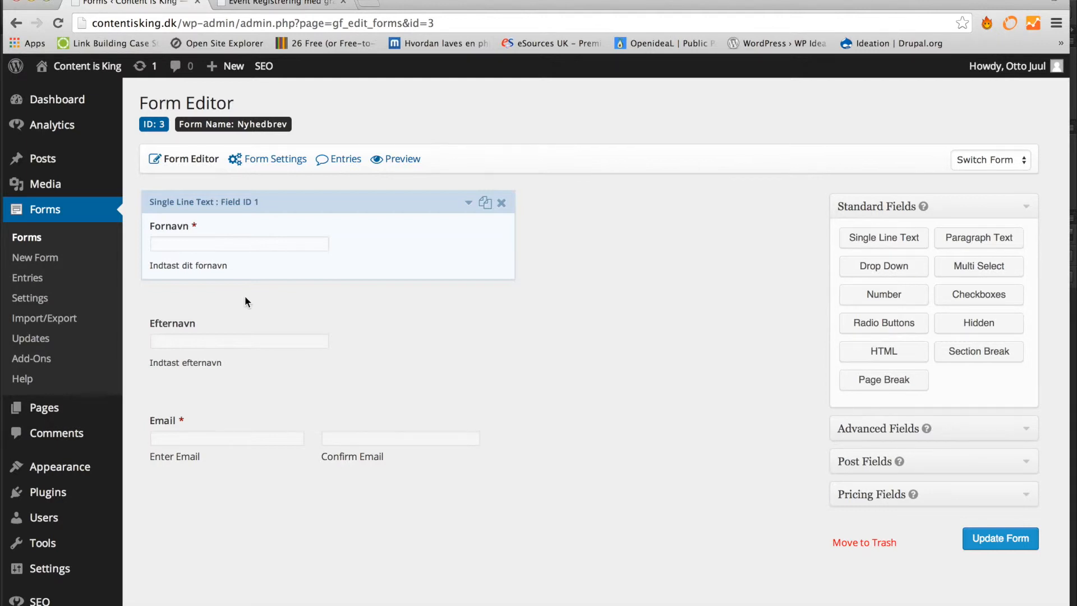
- Open All Posts from the Posts menu
click(70, 165)
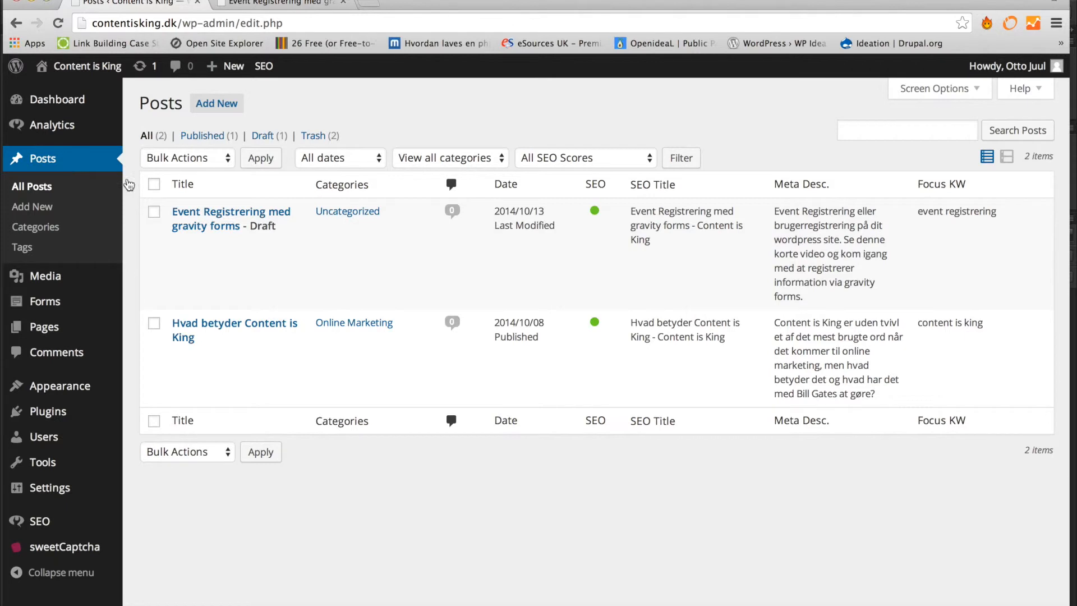
mouse_move(180, 238)
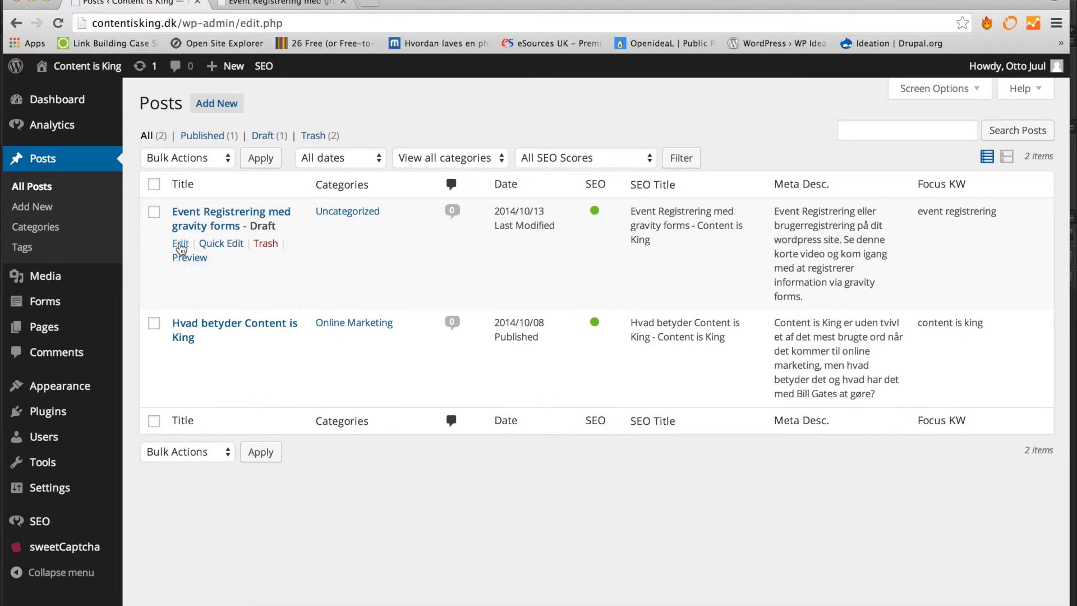
- Edit the event registration post and add an empty paragraph below the newsletter heading
click(180, 249)
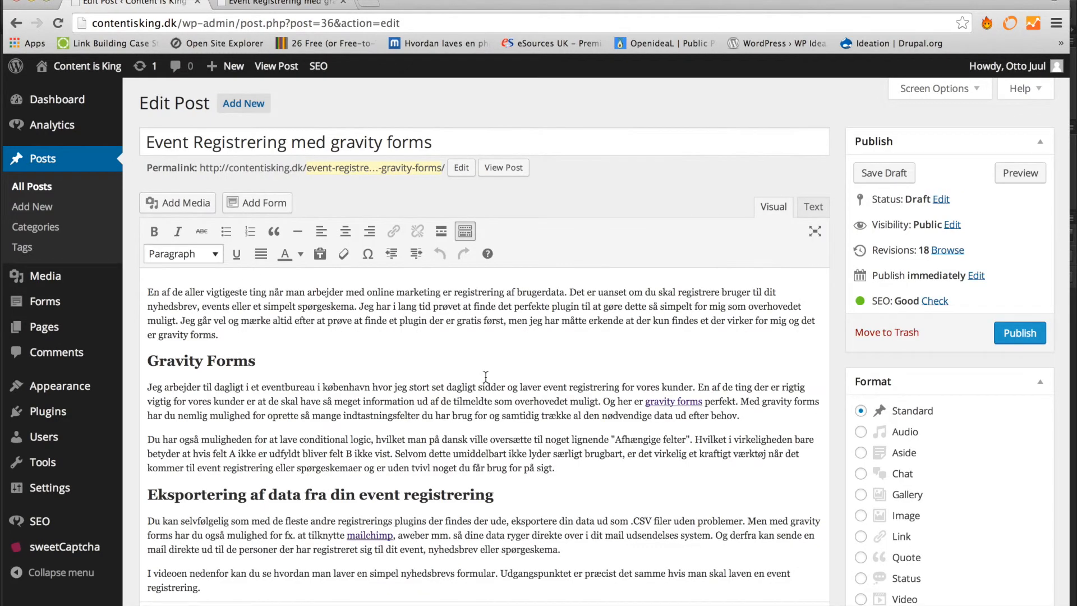
scroll(484, 375, down, 3)
scroll(485, 376, down, 8)
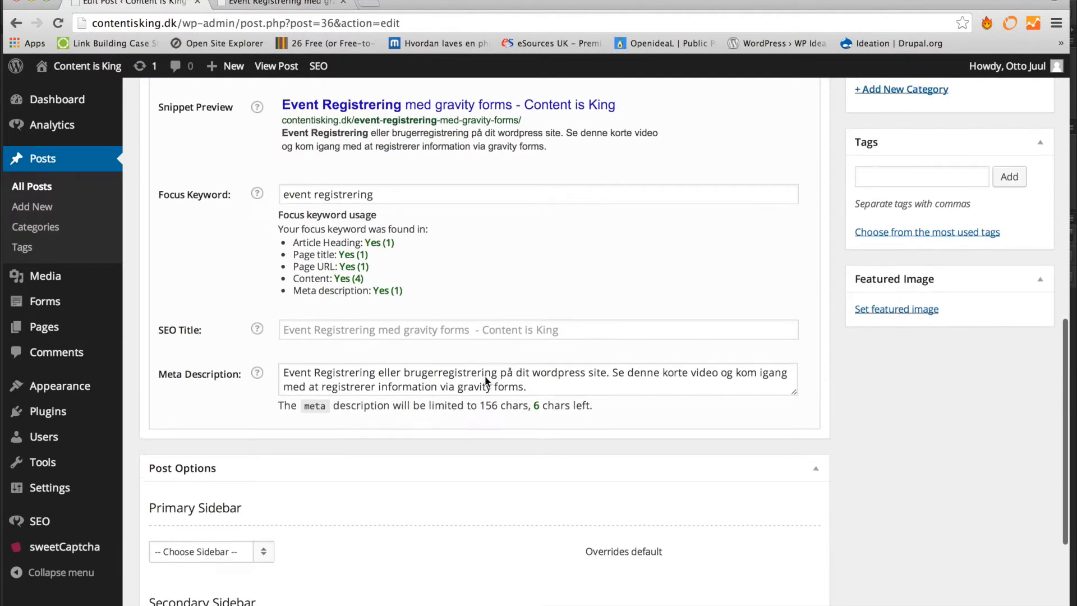
scroll(485, 375, up, 2)
scroll(595, 263, up, 5)
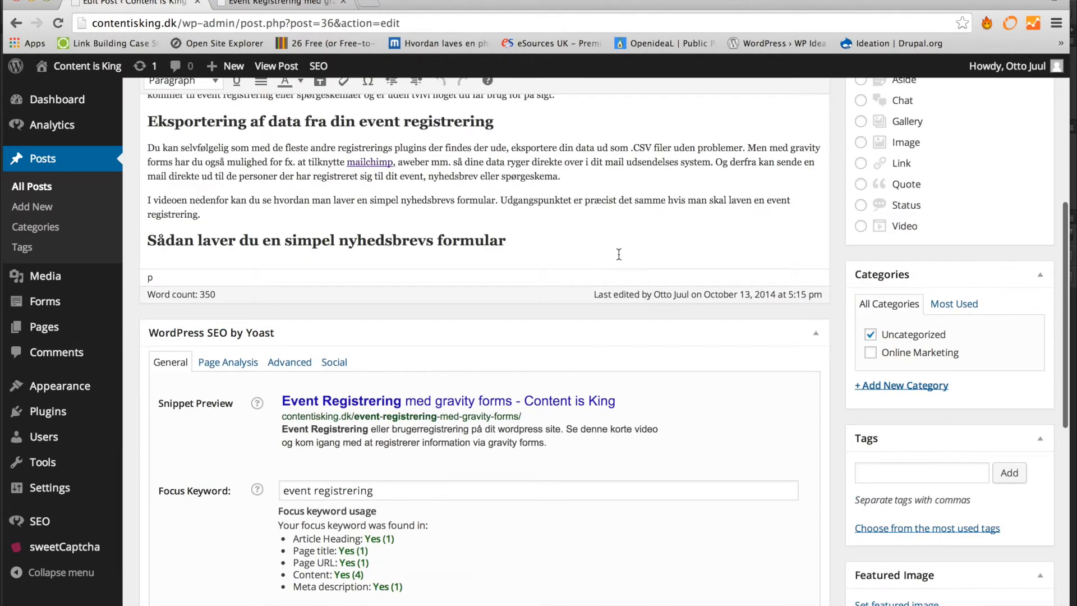
click(619, 252)
key(Return)
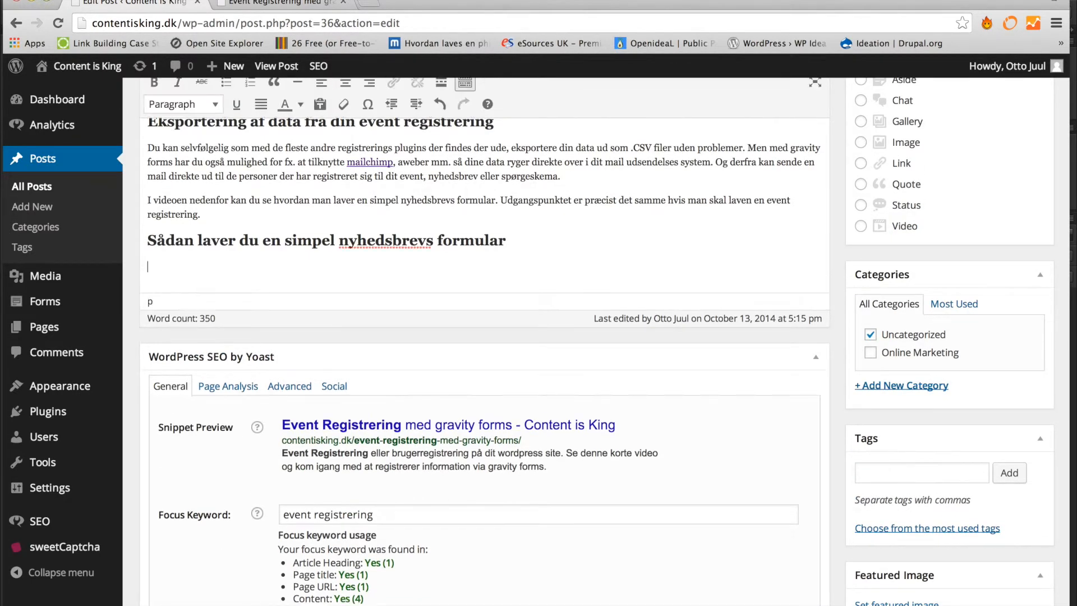
- Insert the Nyhedbrev form there via Add Form
scroll(386, 152, up, 3)
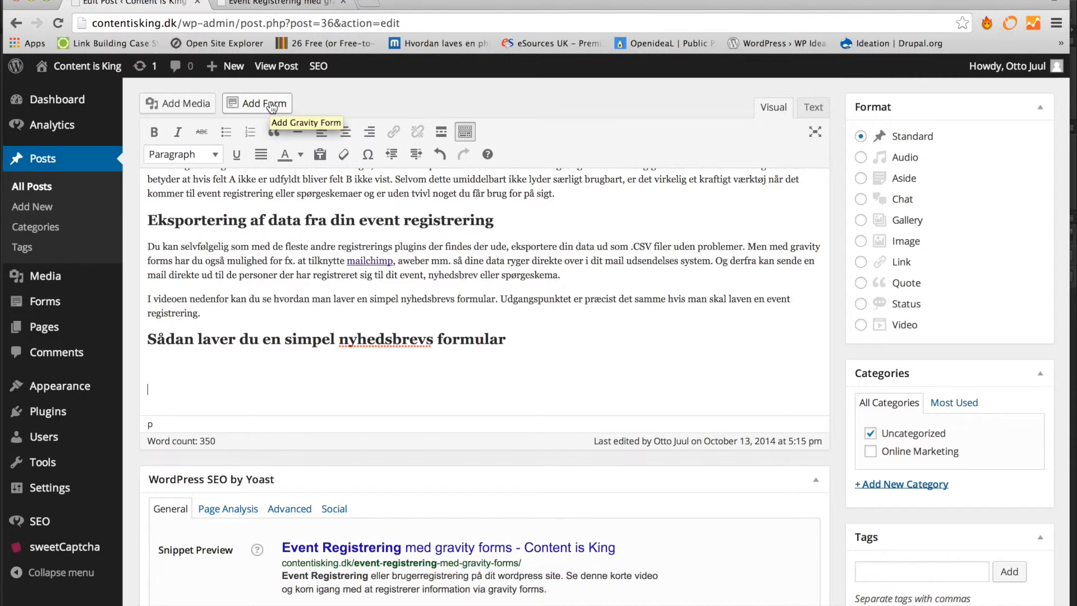
click(272, 107)
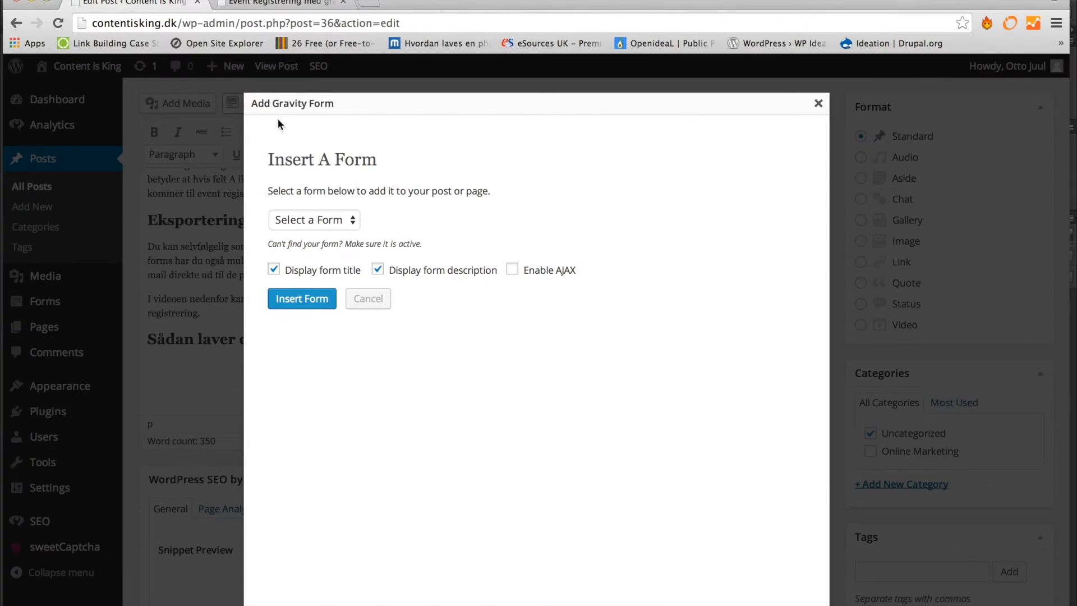
click(341, 220)
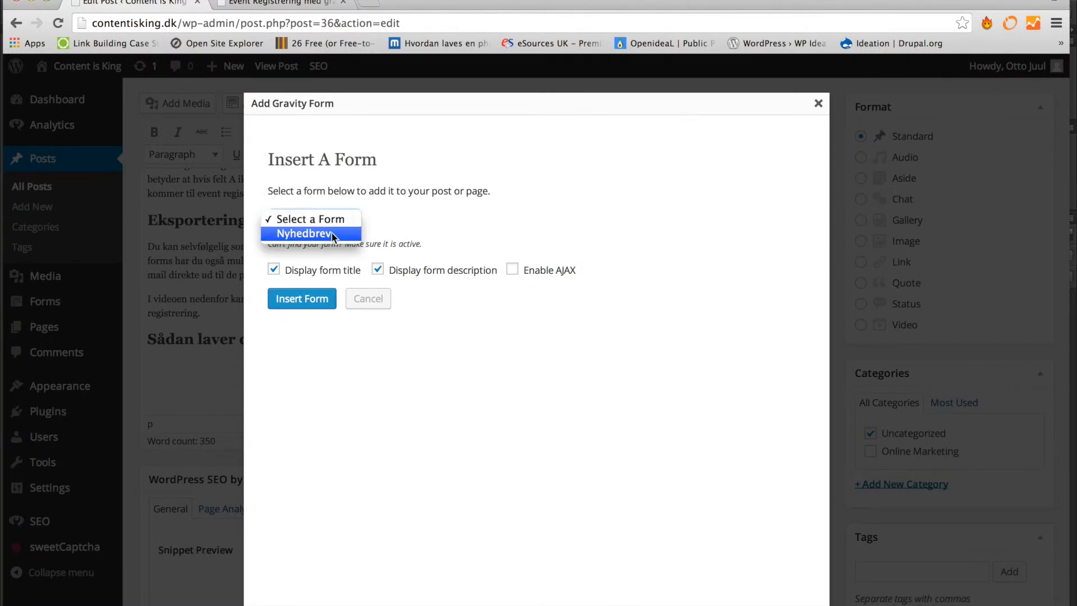
click(332, 233)
click(310, 301)
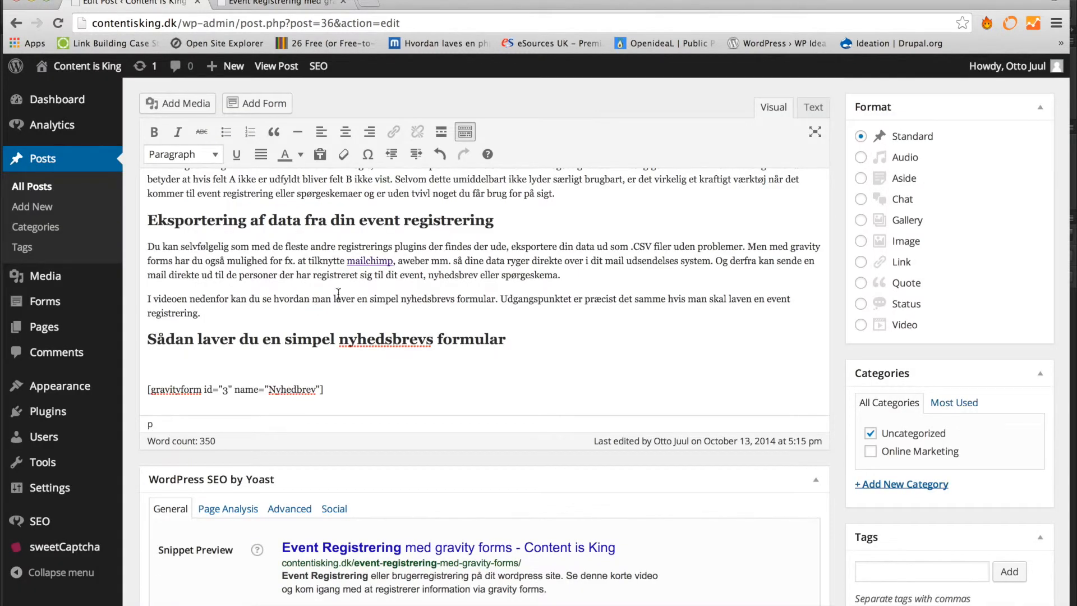
scroll(811, 295, up, 5)
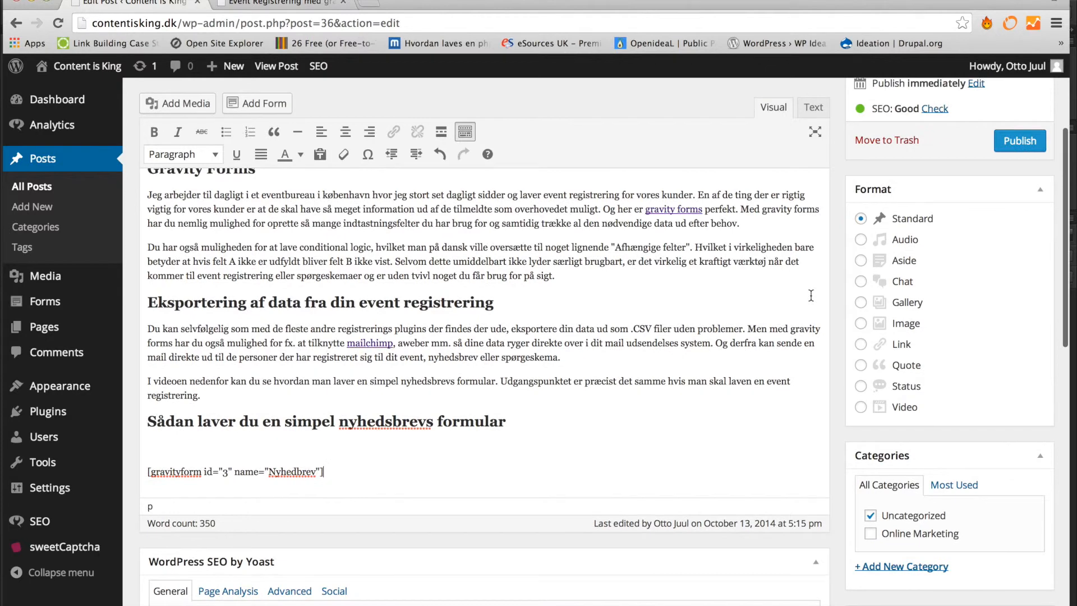
scroll(811, 295, up, 3)
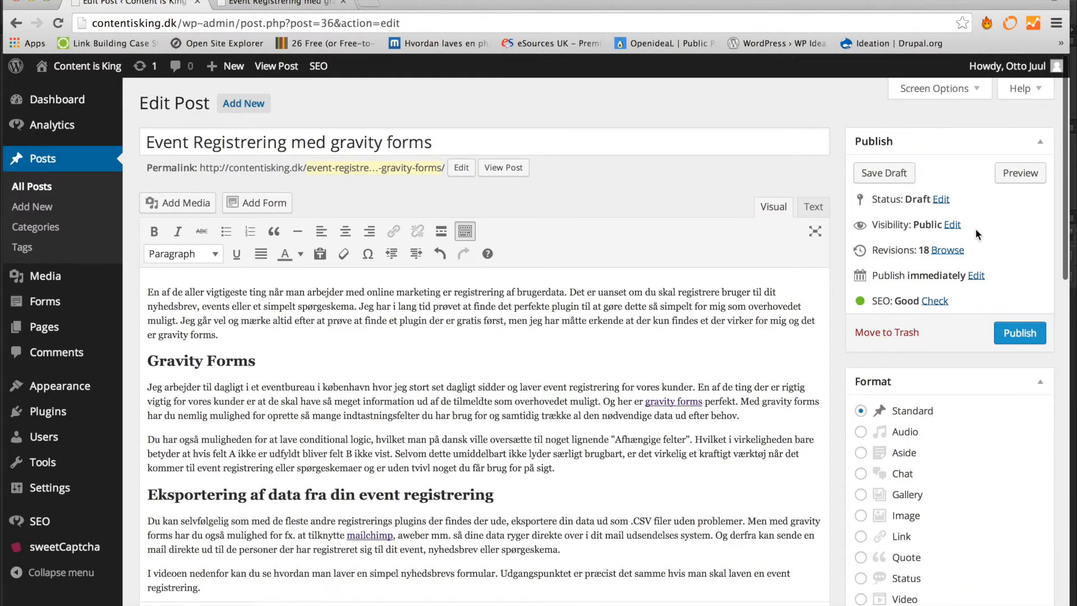
- Save the post as a draft and reload its preview to show the Nyhedbrev form
click(883, 175)
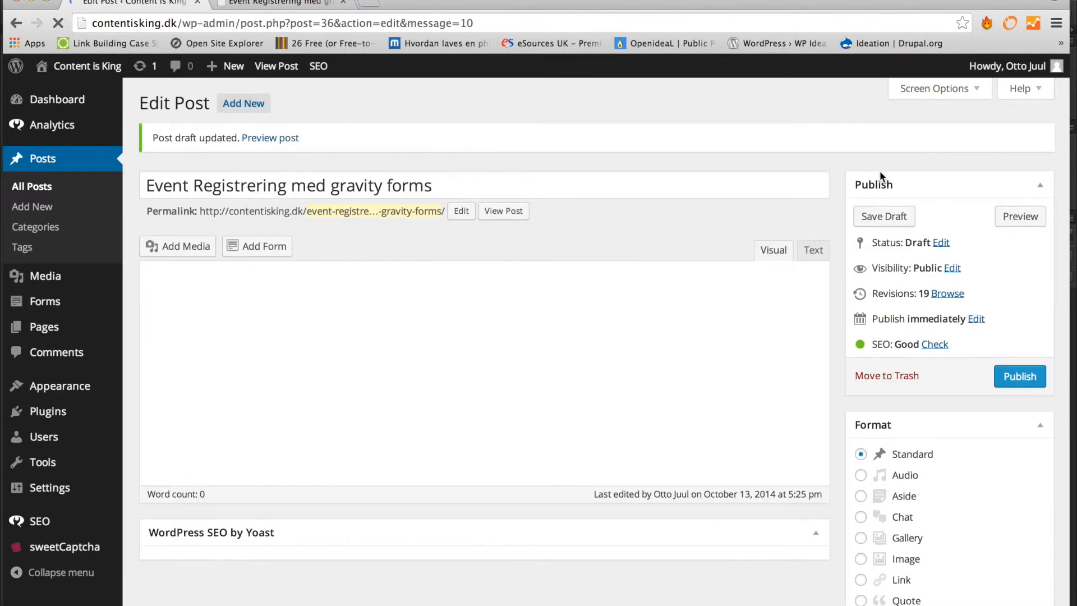
click(261, 3)
key(super+r)
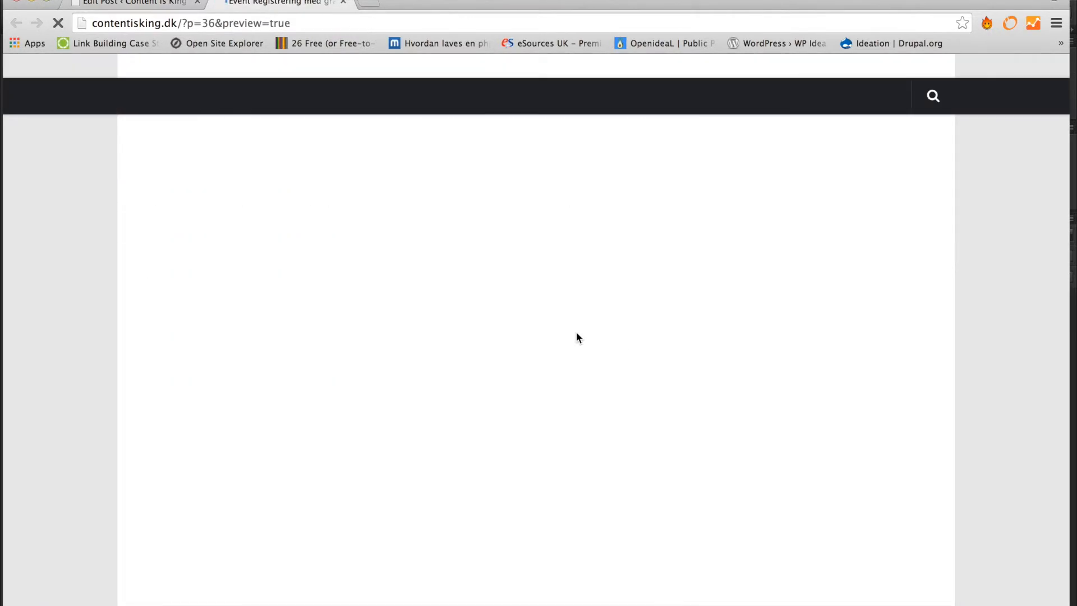
scroll(576, 332, down, 3)
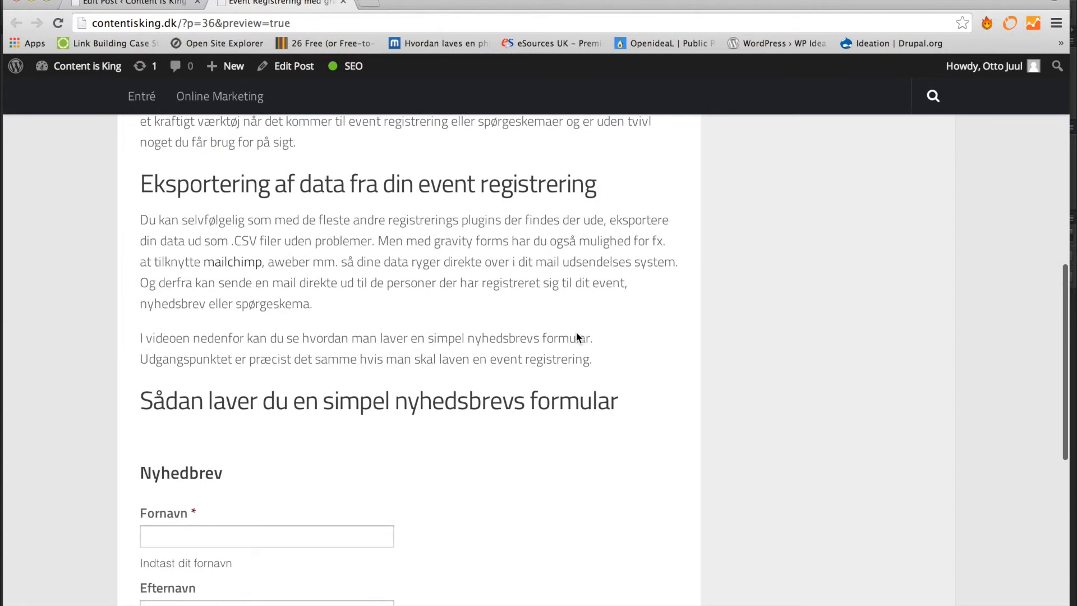
scroll(577, 336, down, 3)
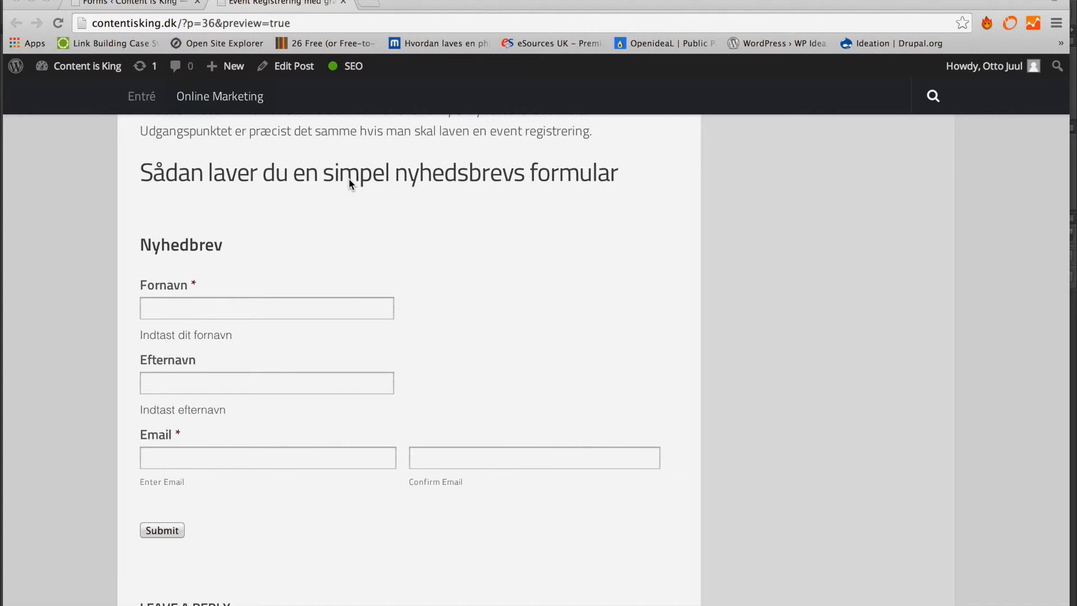
- Enter a test first name in Fornavn and a test surname in Efternavn
click(240, 306)
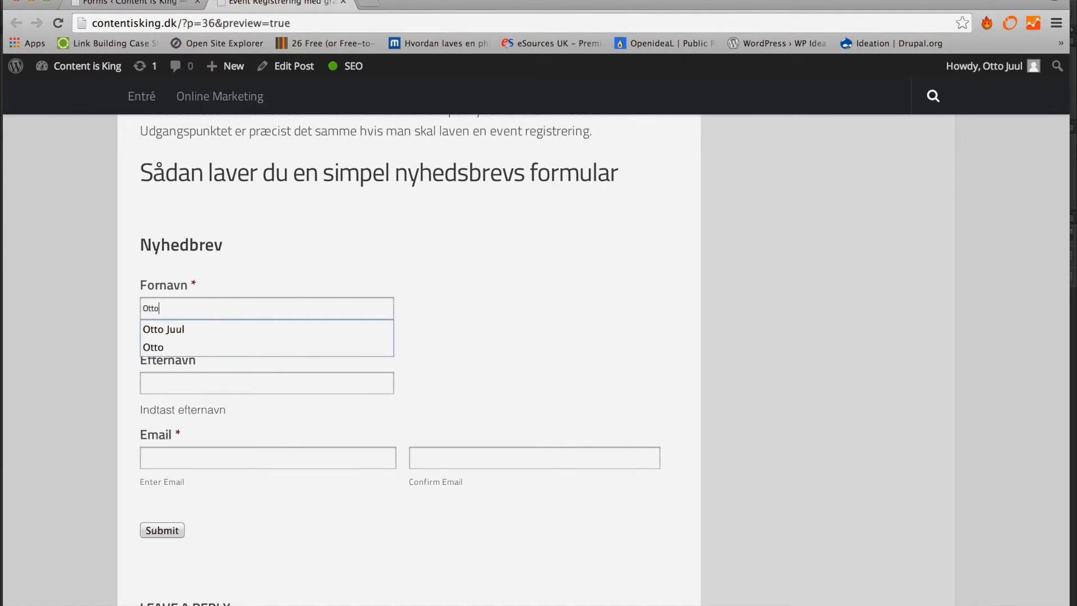
key(Tab)
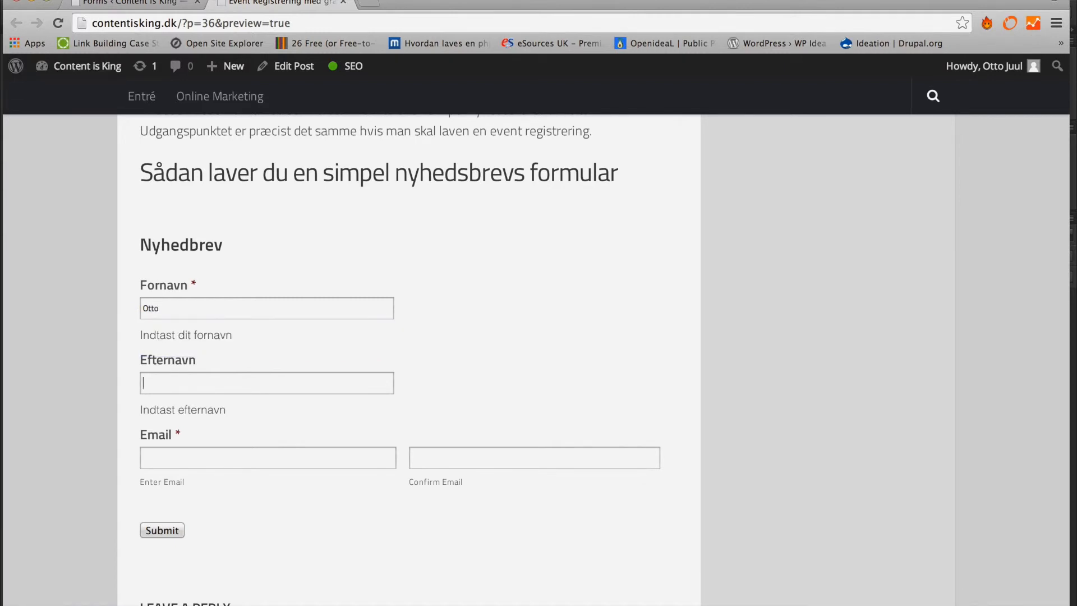
- Fill Email and Confirm Email with the suggested saved address and submit the form
key(Tab)
key(Down)
key(Down)
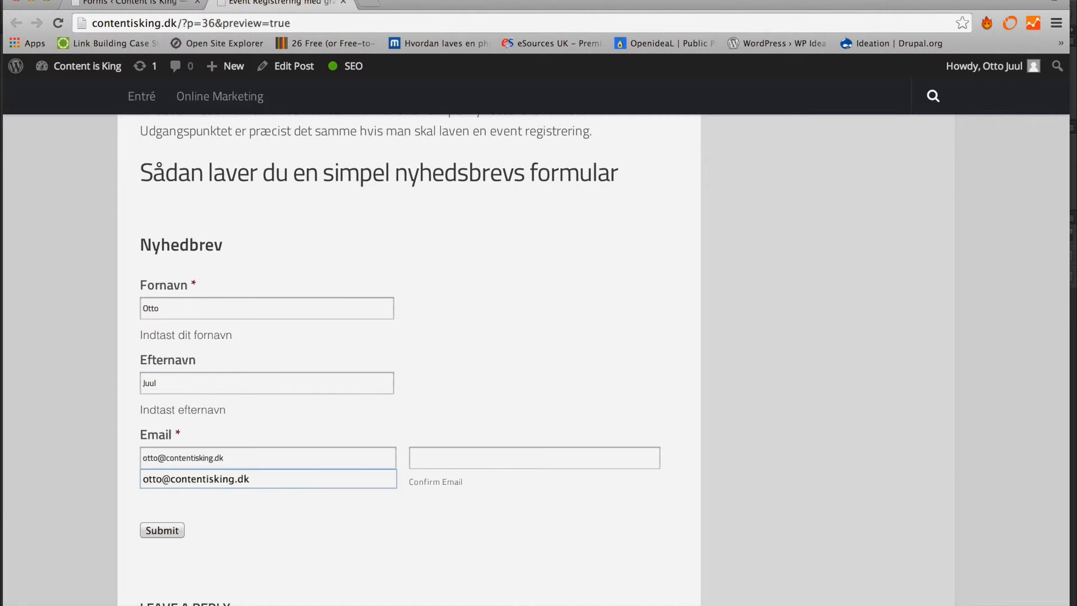
key(Return)
key(Tab)
key(Down)
key(Down)
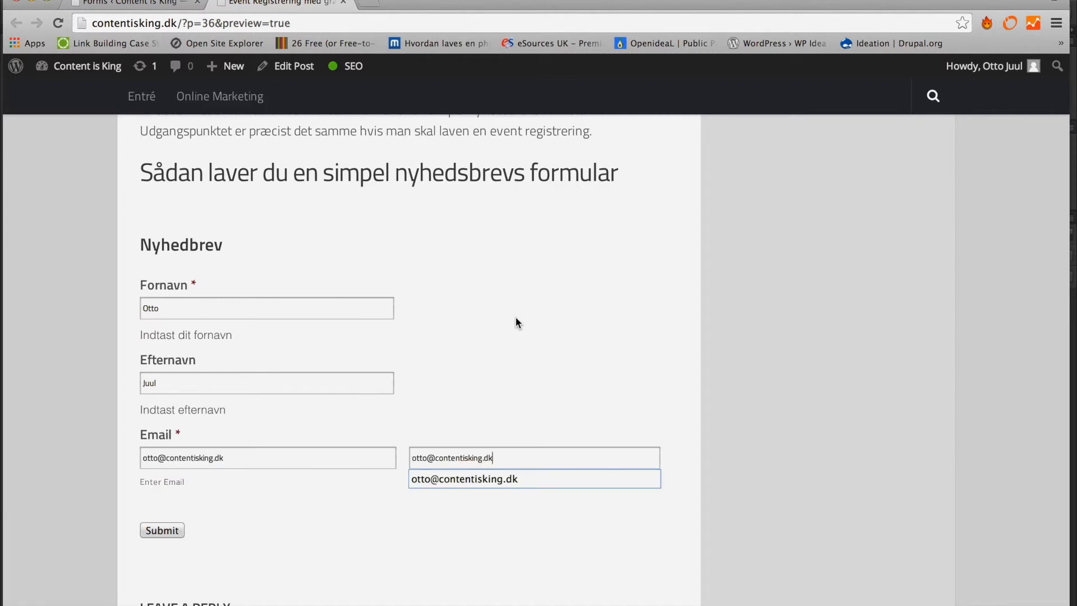
key(Return)
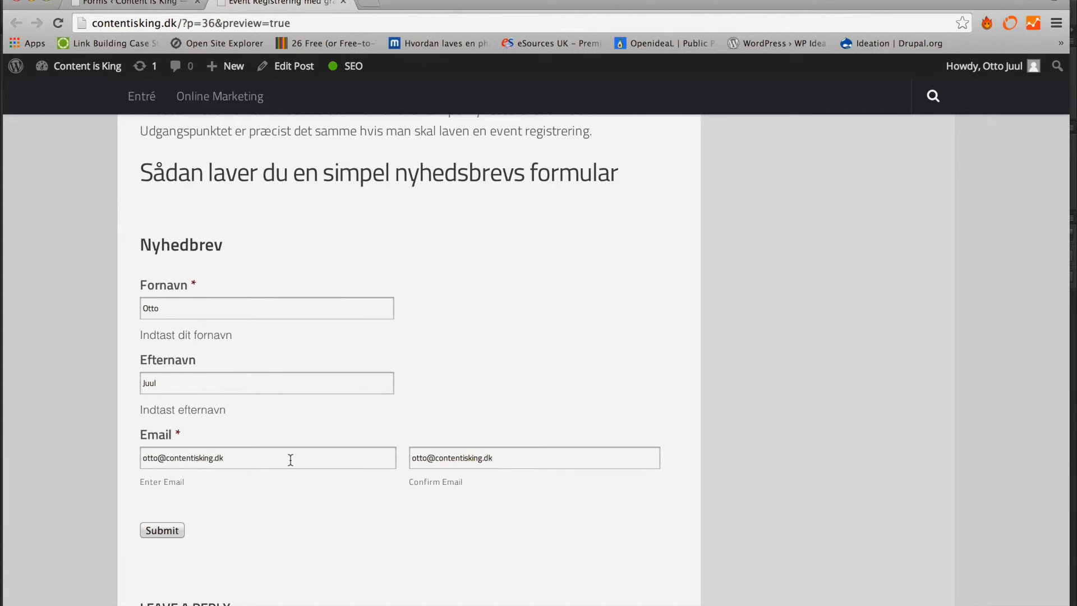
click(173, 533)
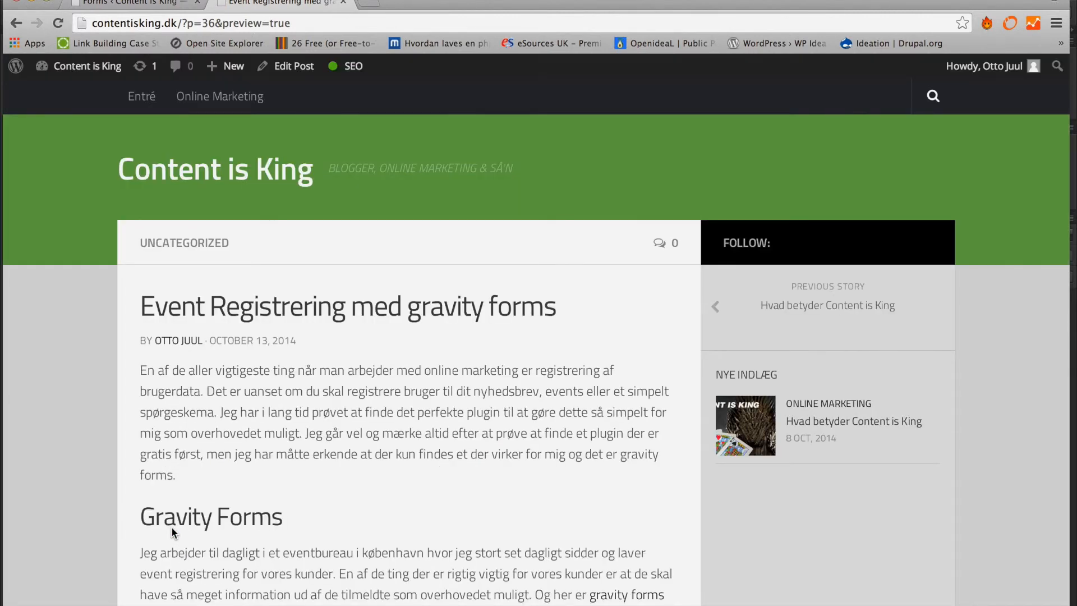
- Check Forms > Entries for the test submission, then go to Forms > Import/Export
click(98, 7)
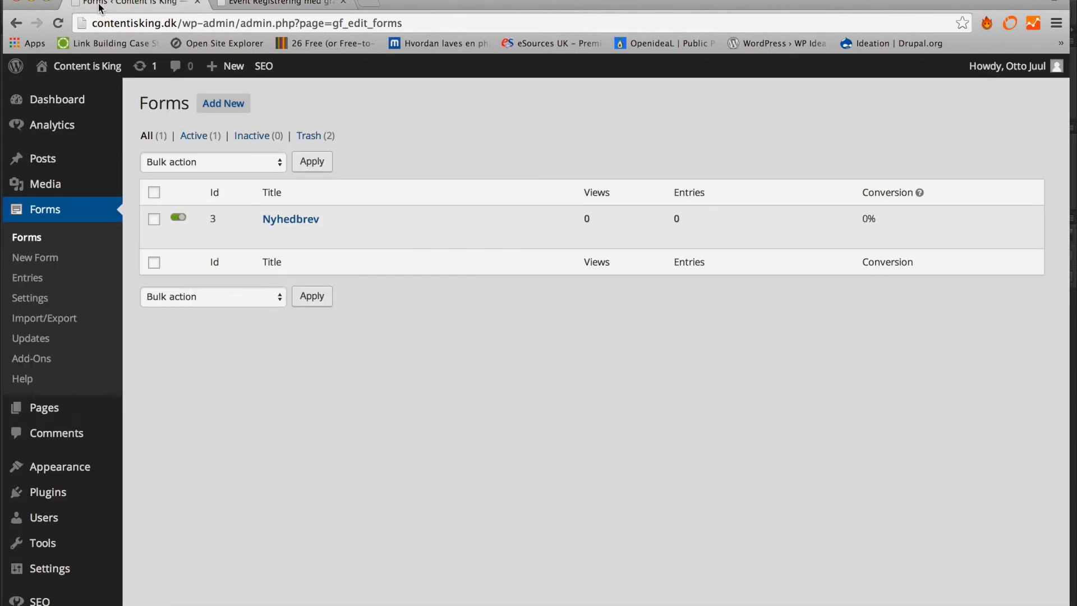
click(41, 281)
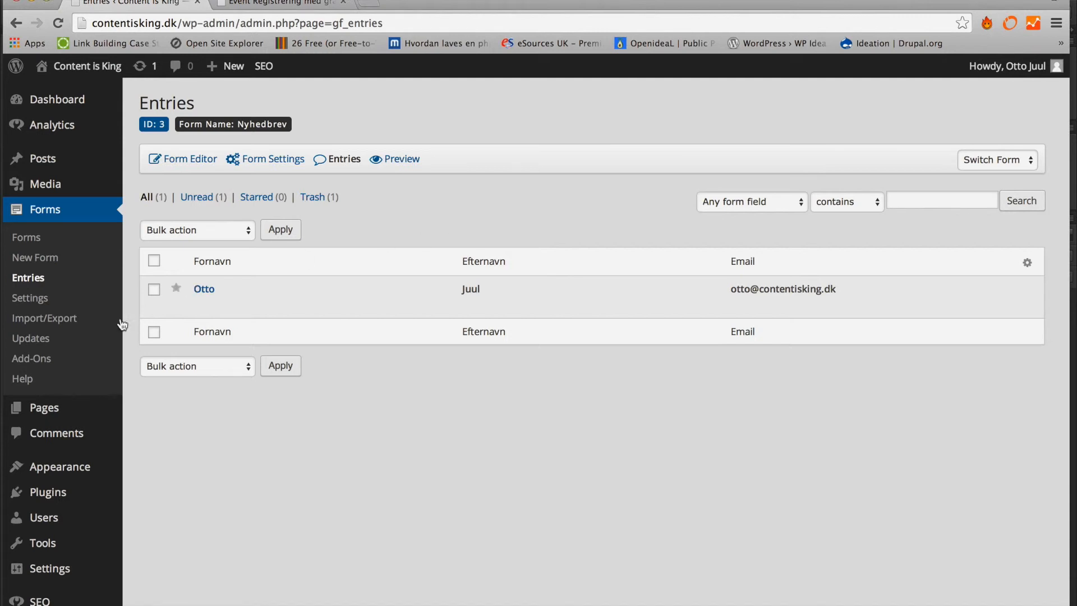
click(66, 323)
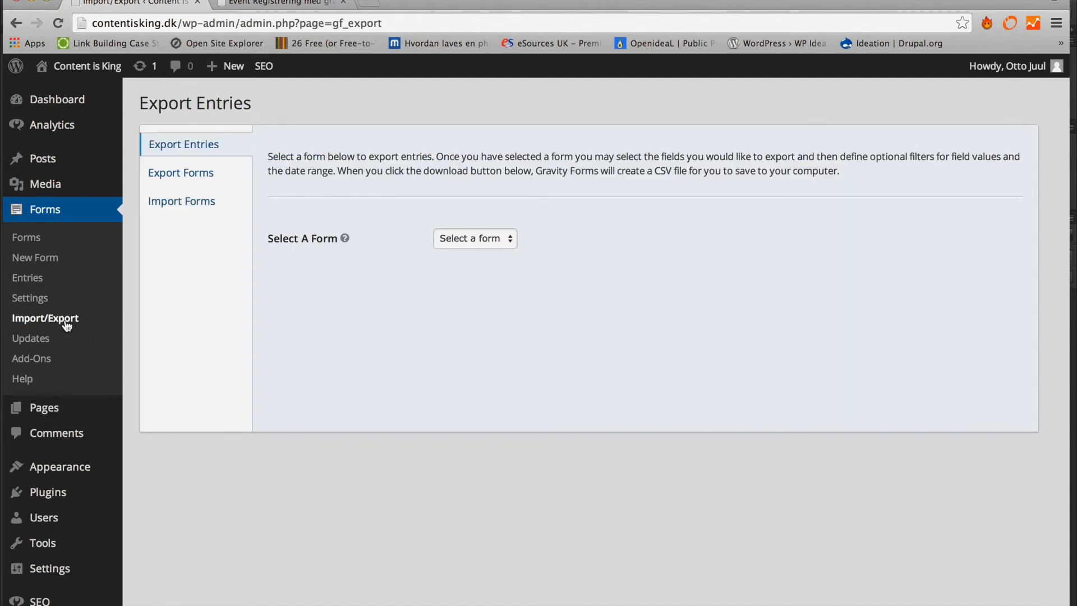
- Select the Nyhedbrev form and tick its Fornavn, Efternavn and Email fields for export
click(470, 242)
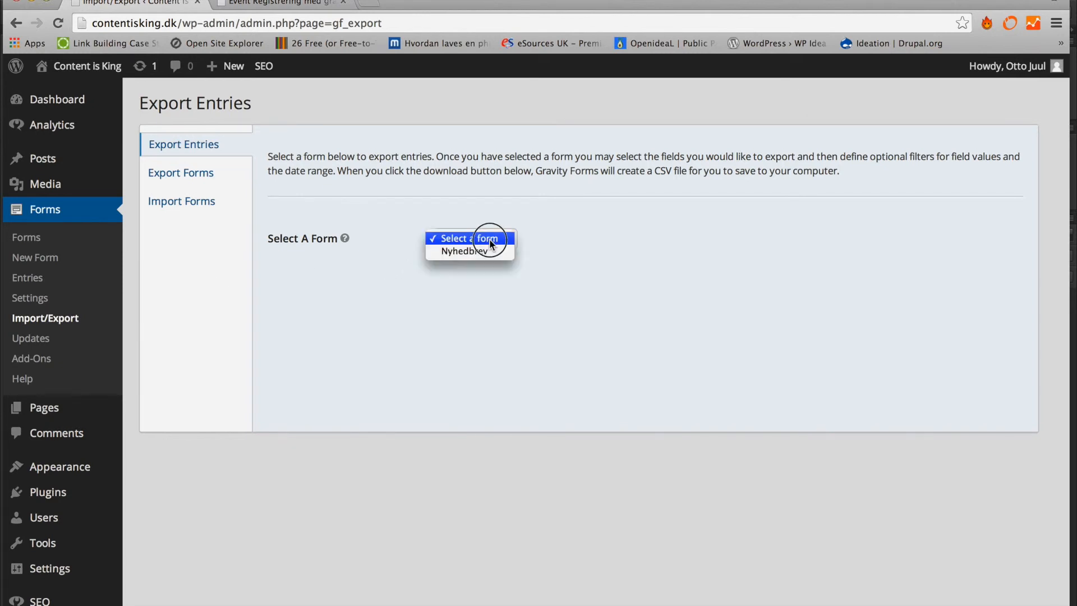
click(479, 252)
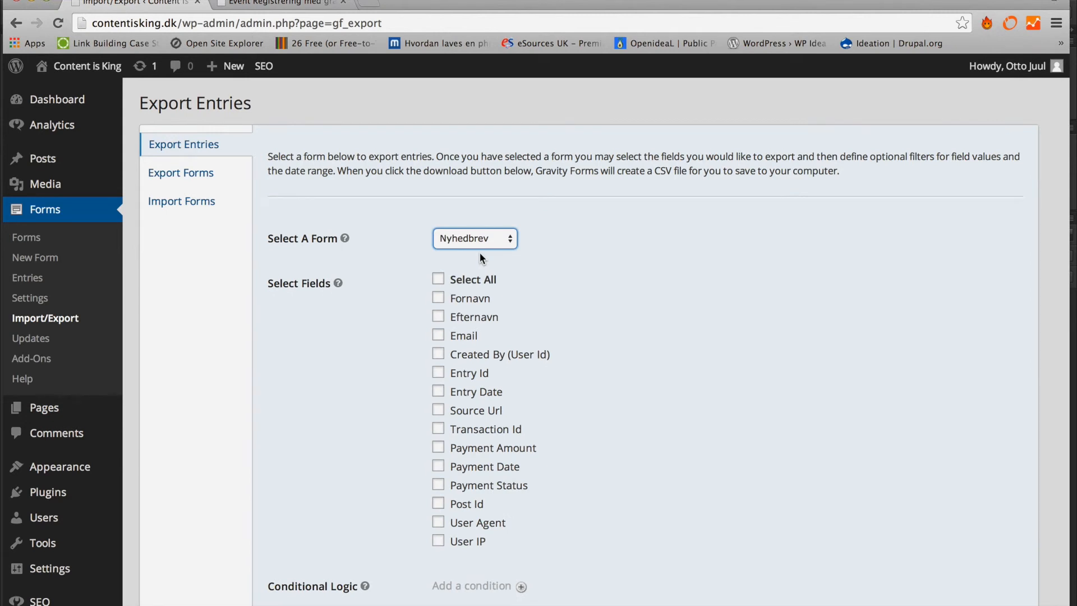
scroll(406, 291, down, 2)
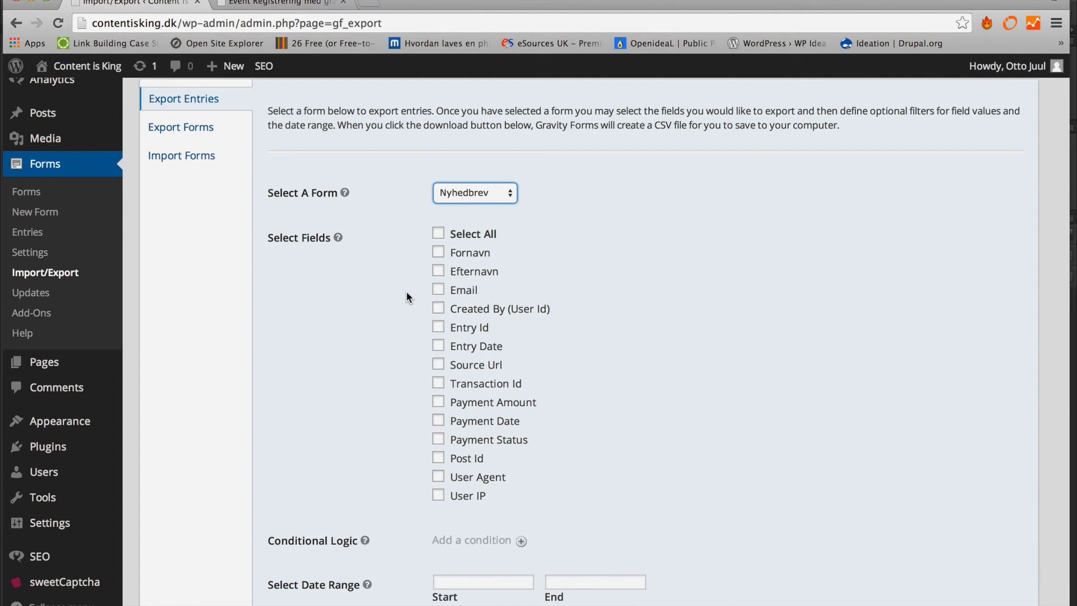
click(439, 252)
click(439, 272)
click(439, 290)
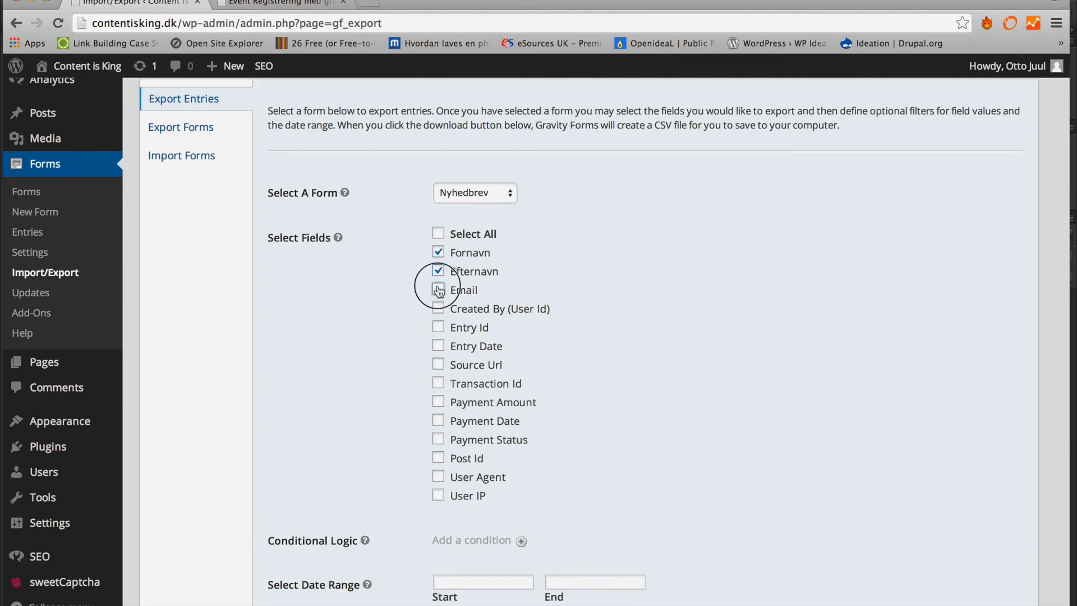
scroll(317, 335, down, 5)
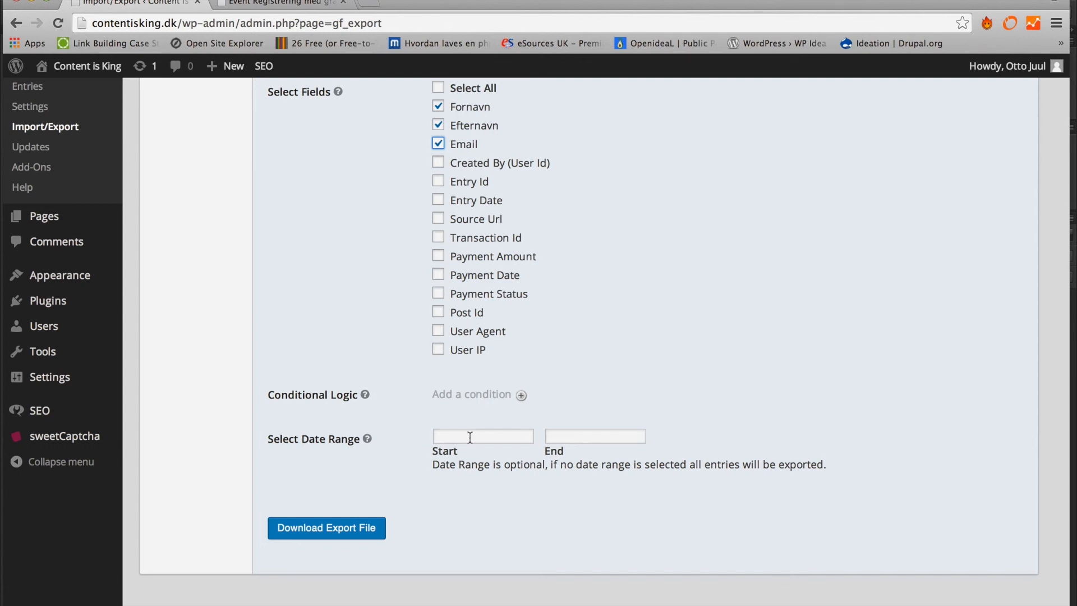
- Download the CSV export, autofit column A in Excel, then close nyhedbrev-2014-10-13.csv unsaved
click(320, 530)
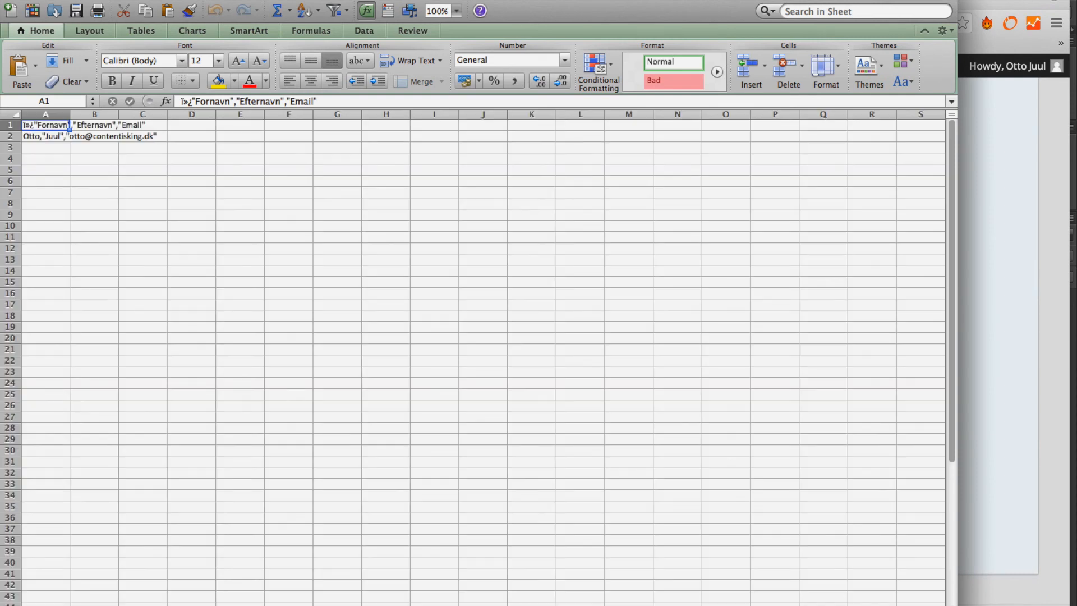
drag(316, 0, 383, 0)
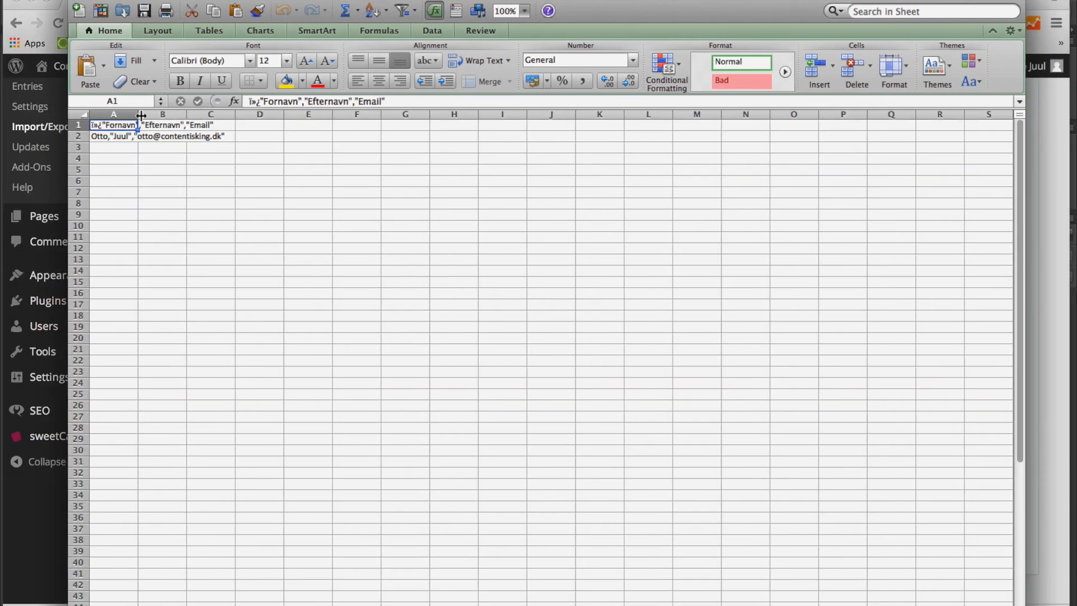
double_click(141, 114)
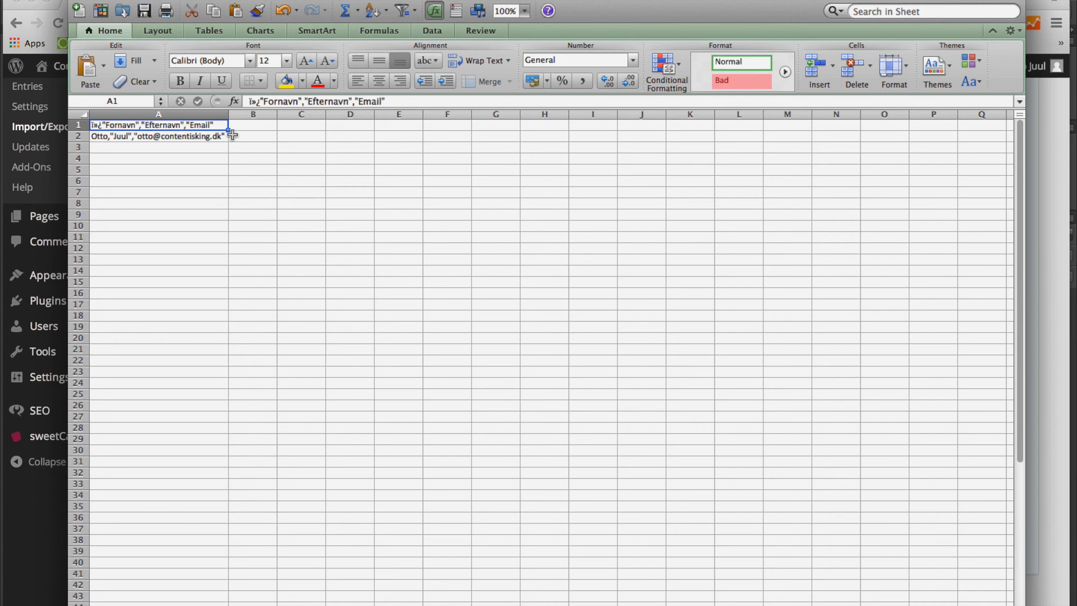
click(78, 1)
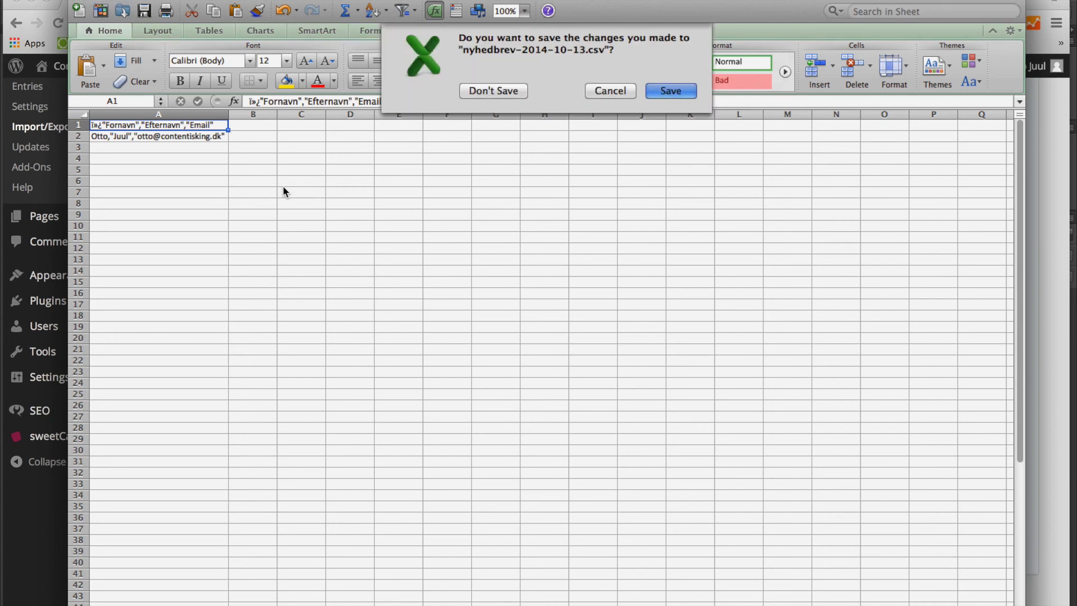
click(502, 91)
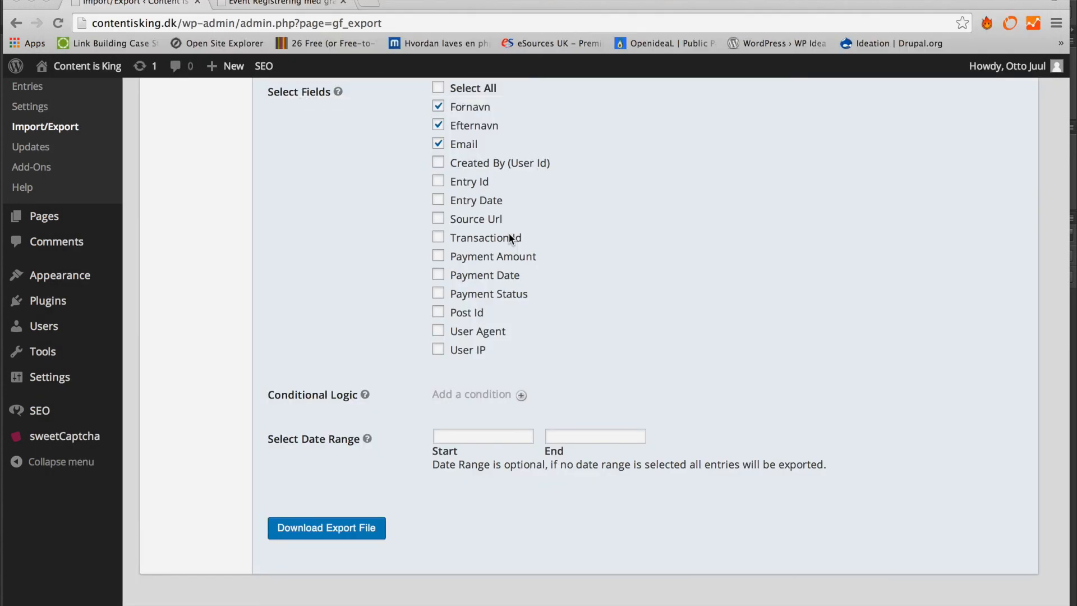
scroll(509, 234, up, 5)
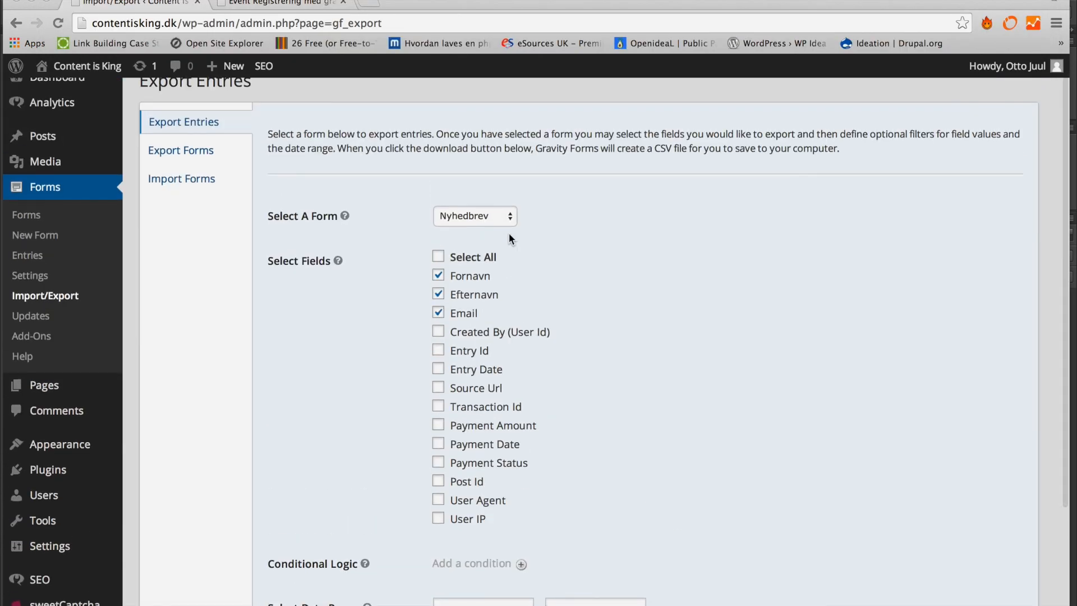